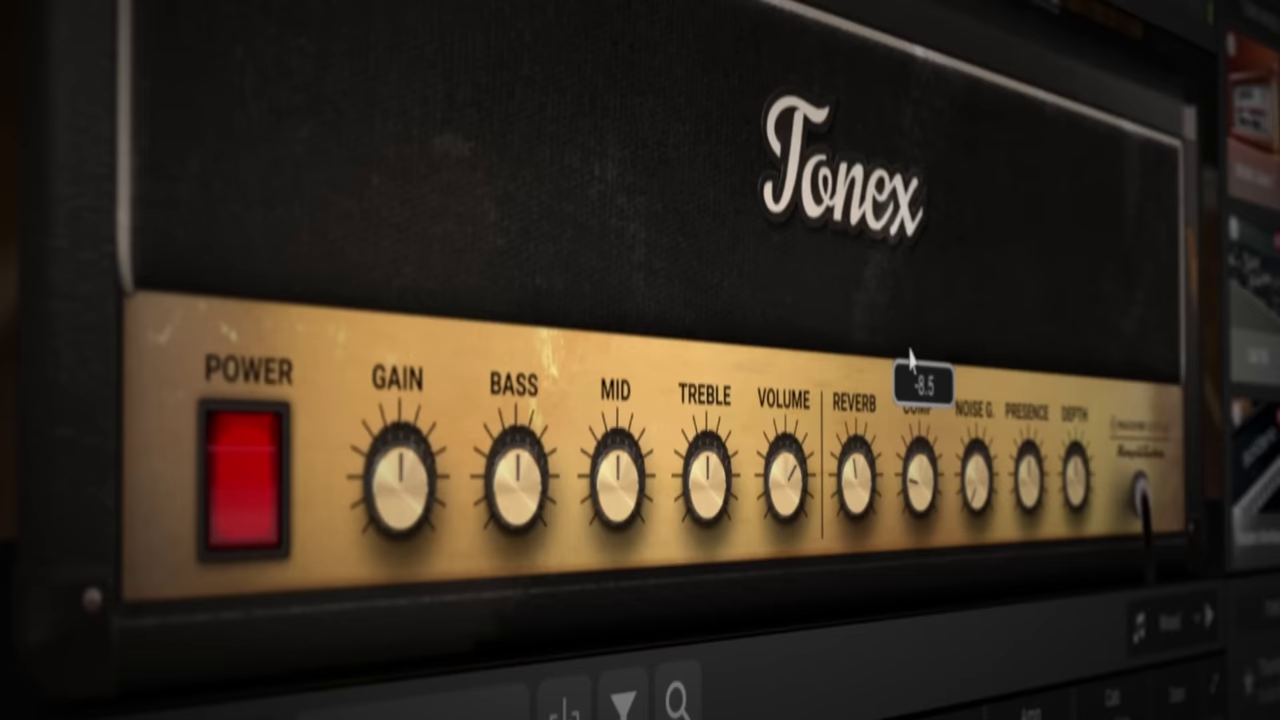
Try out the tone knobs on the TONEX amp head and the TONEX stomp pedal
drag(528, 457, 383, 292)
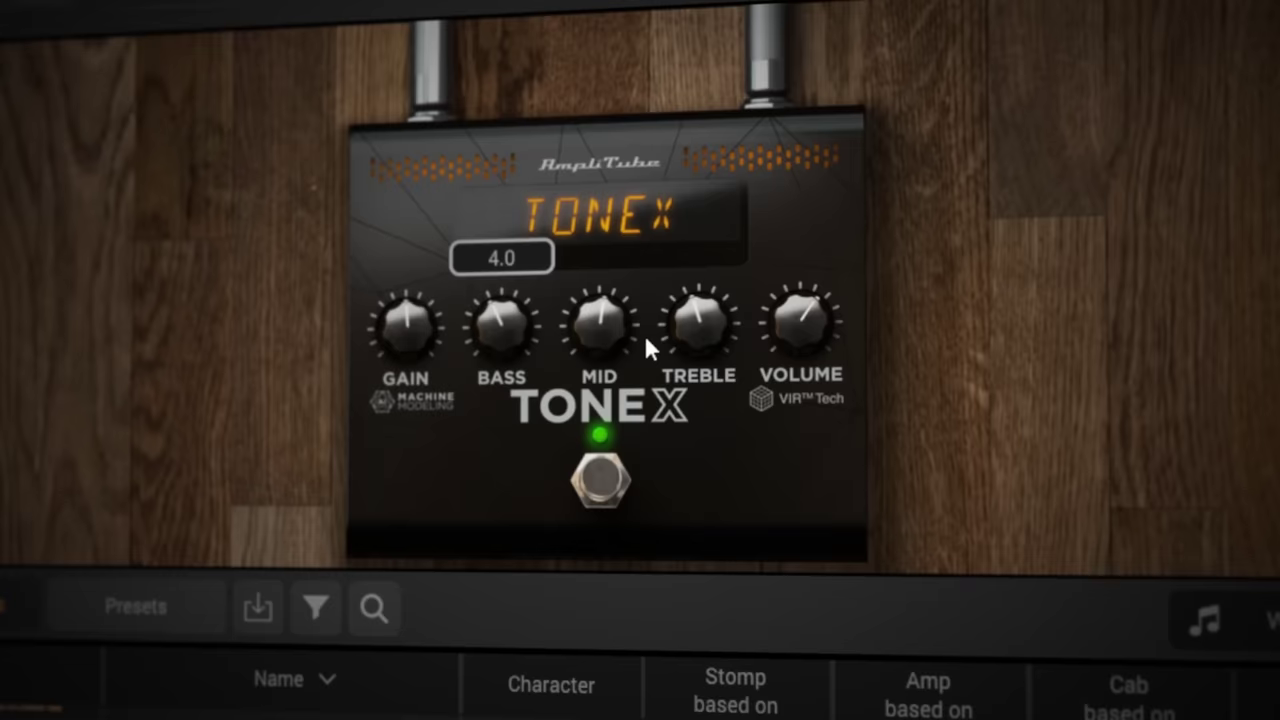
mouse_move(678, 318)
drag(678, 313, 656, 278)
click(596, 487)
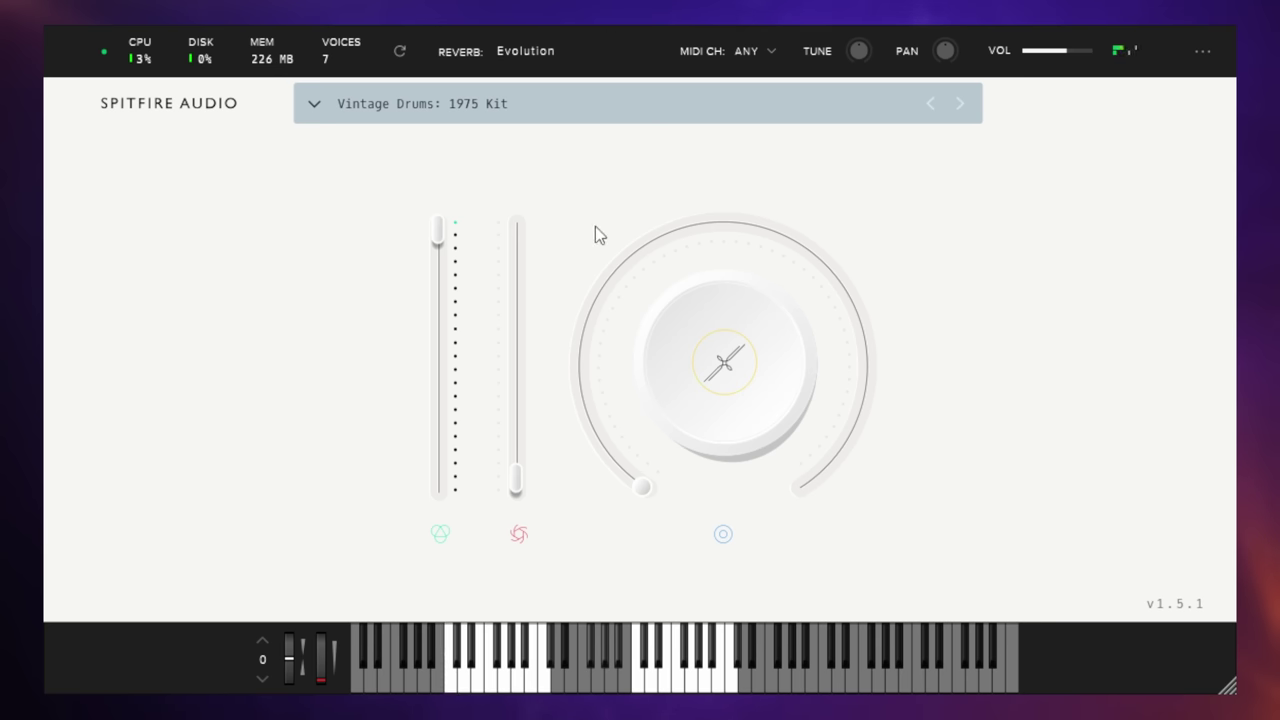
Raise the second slider of the Vintage Drums 1975 Kit to 89%
mouse_move(517, 485)
mouse_down()
mouse_move(528, 234)
mouse_move(519, 503)
mouse_move(512, 364)
mouse_move(521, 248)
mouse_move(519, 507)
mouse_up()
mouse_move(518, 487)
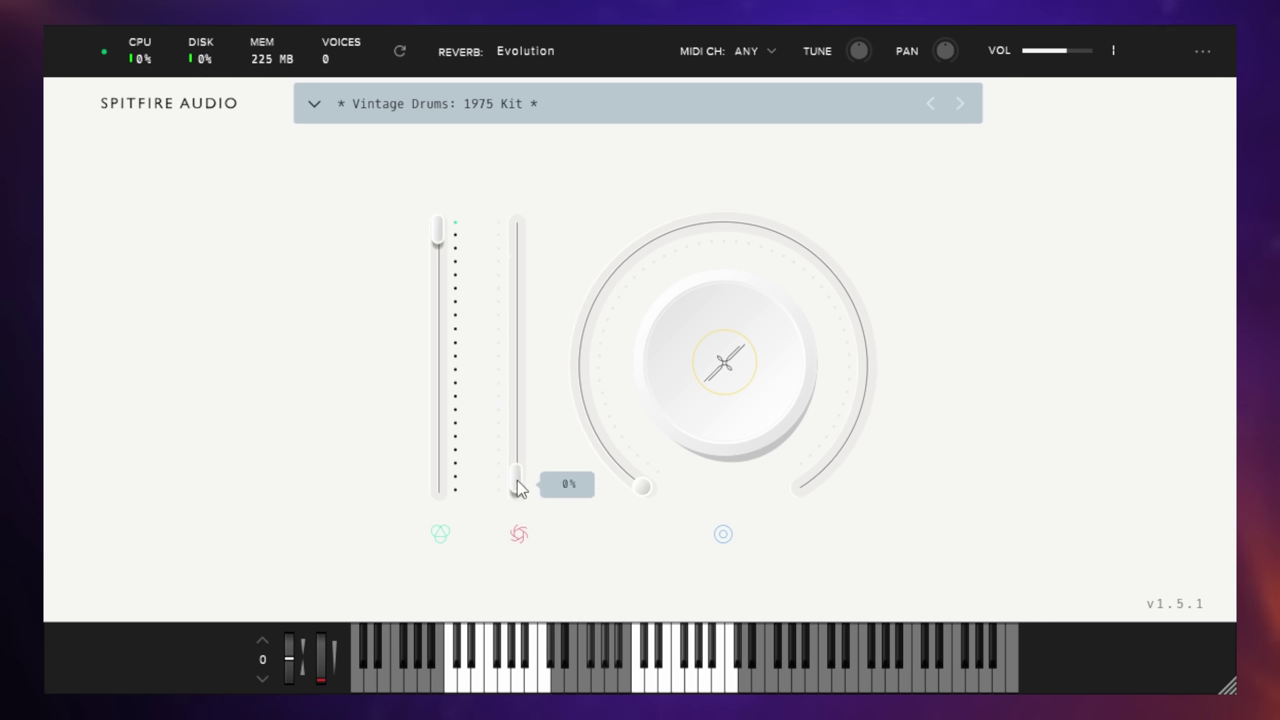
drag(518, 487, 510, 254)
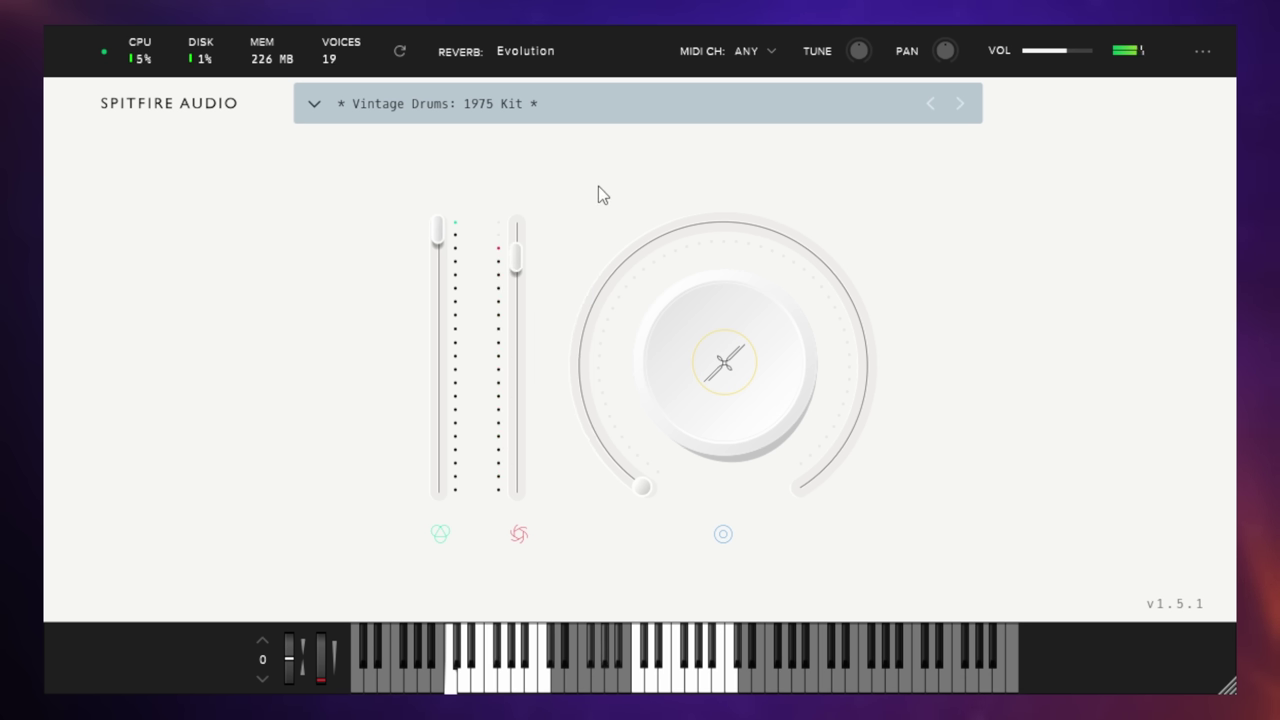
click(520, 260)
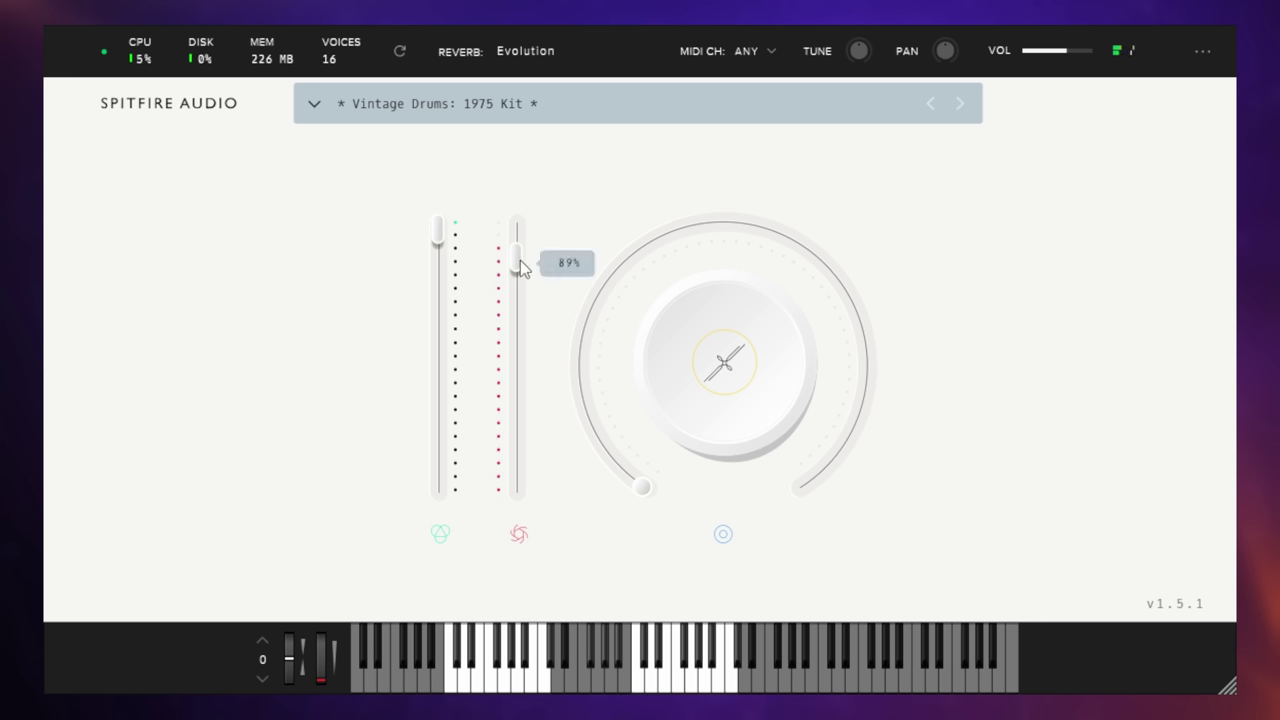
drag(528, 248, 515, 256)
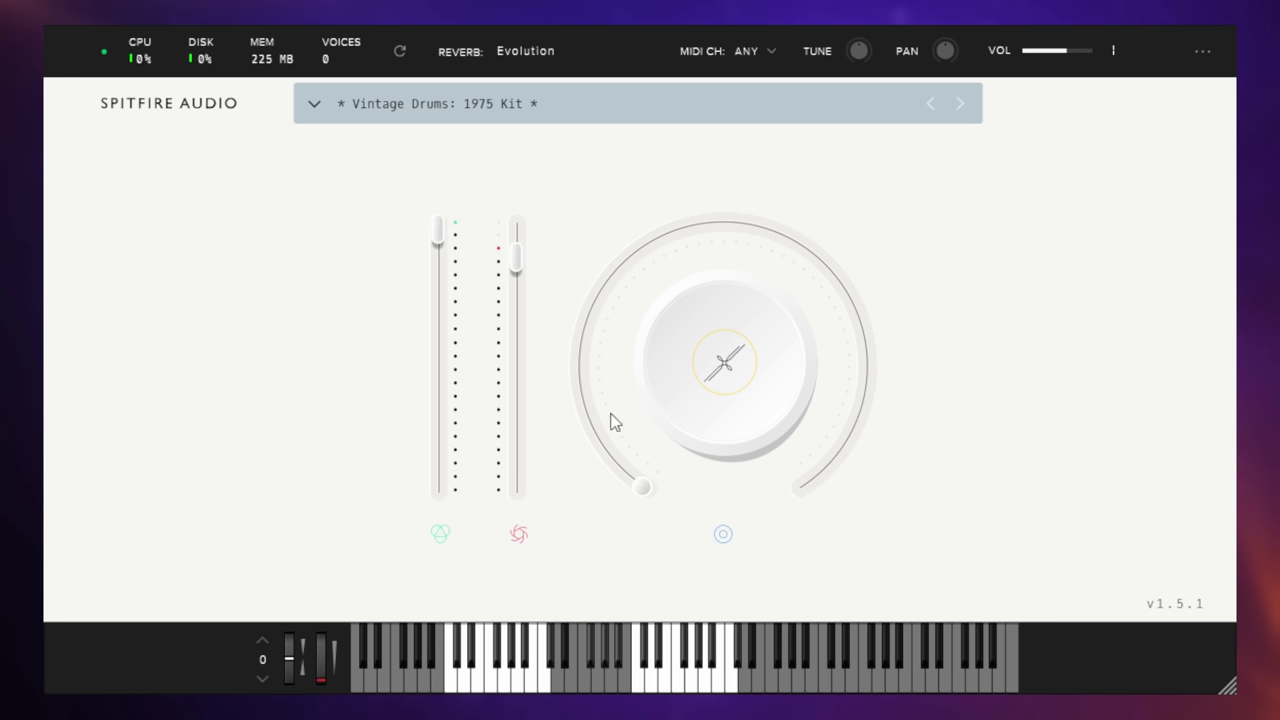
Try higher Grit amounts on the 1975 Kit with the large knob, then return it to its minimum
drag(634, 495, 610, 332)
drag(647, 490, 612, 399)
drag(773, 275, 617, 464)
drag(658, 533, 655, 515)
Assign Reverb to the large knob of the 1975 Kit, try higher amounts and return it to 0%
click(726, 372)
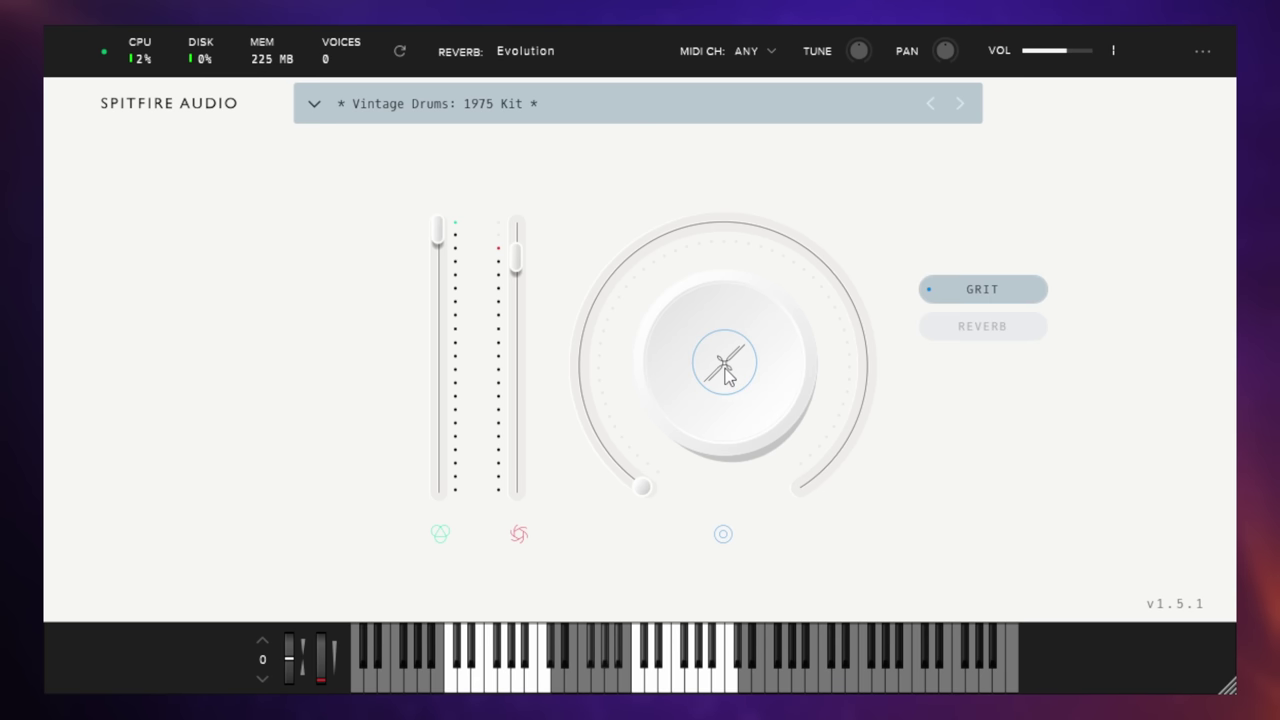
click(982, 328)
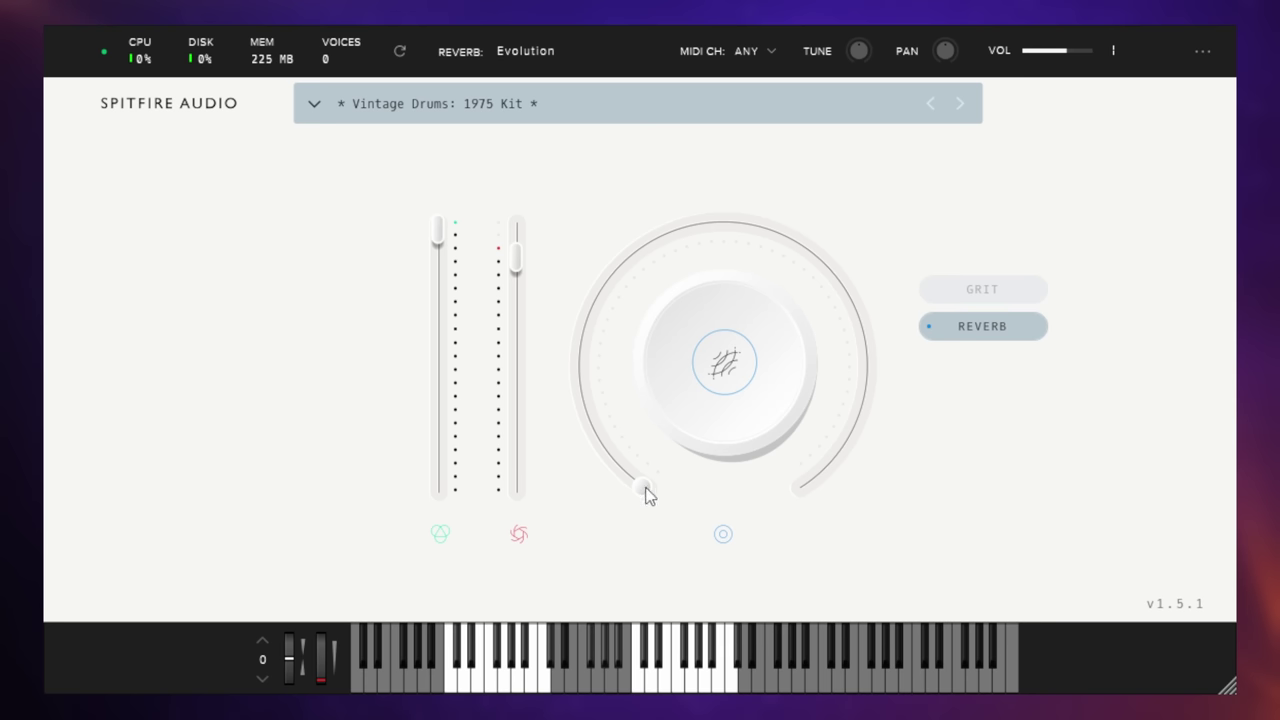
mouse_move(641, 491)
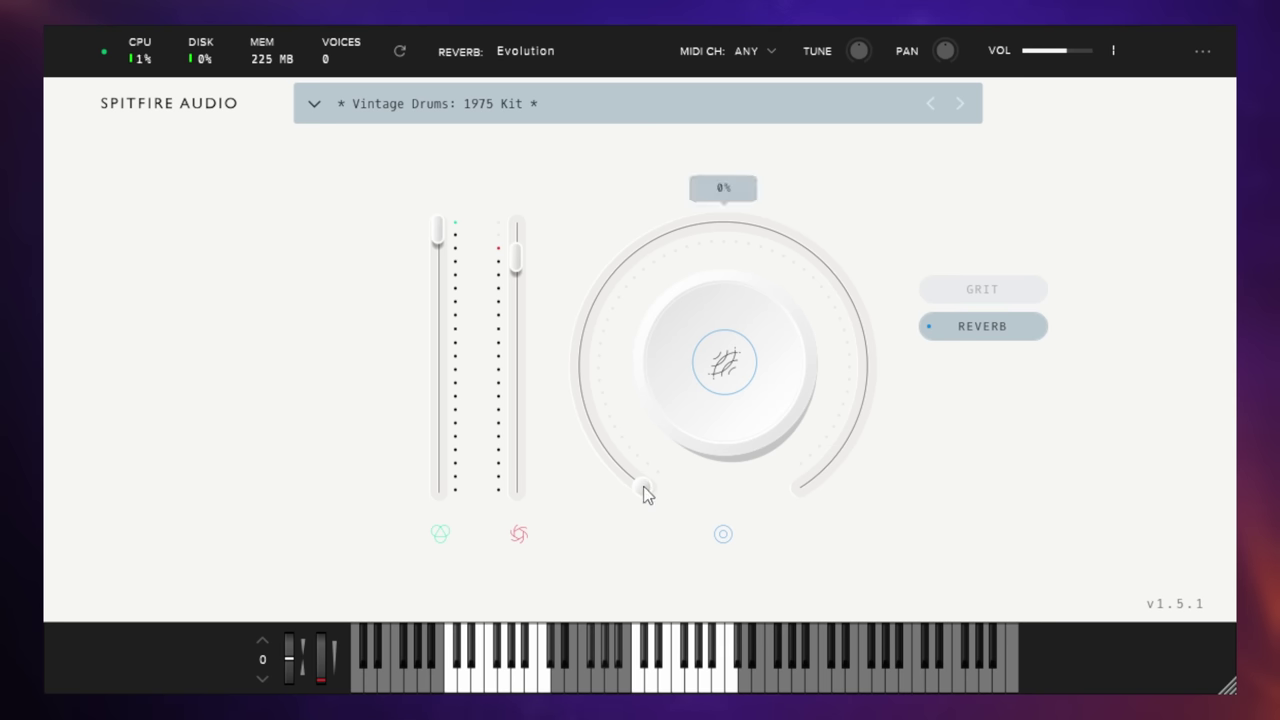
drag(643, 494, 613, 310)
drag(659, 263, 613, 334)
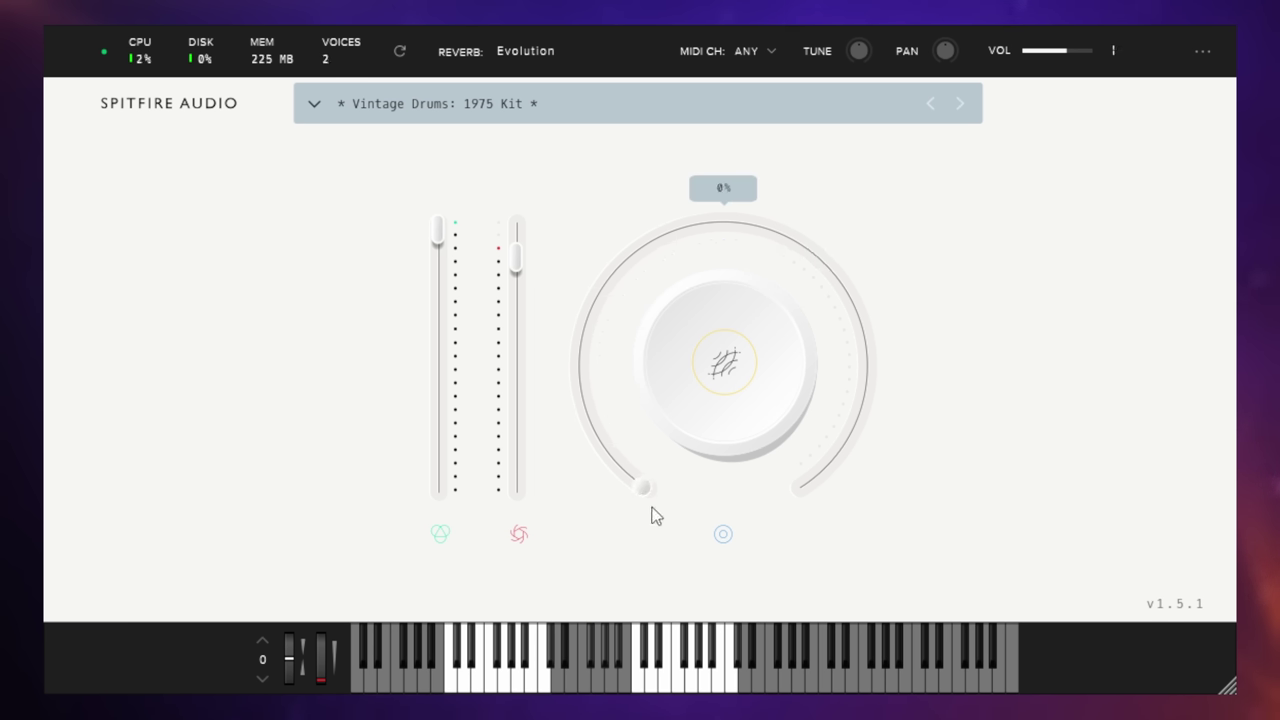
drag(659, 510, 663, 512)
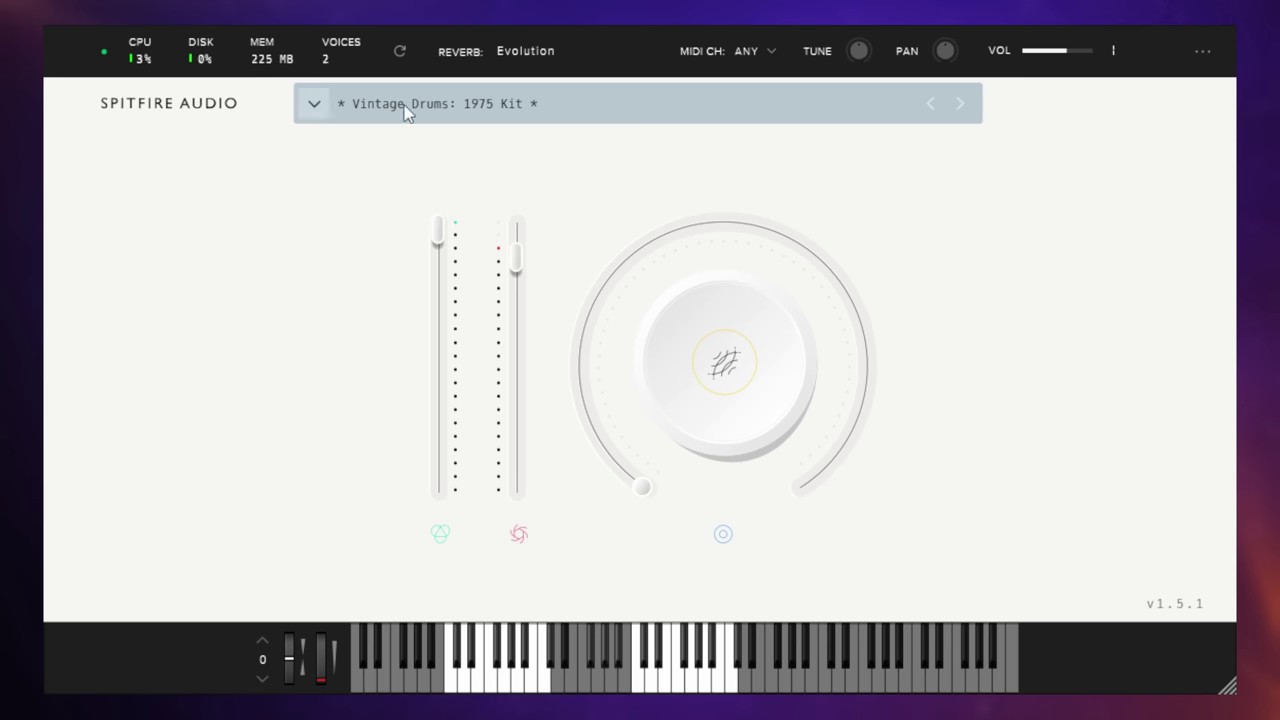
Load the Animal Kit preset from Vintage Drums
click(315, 102)
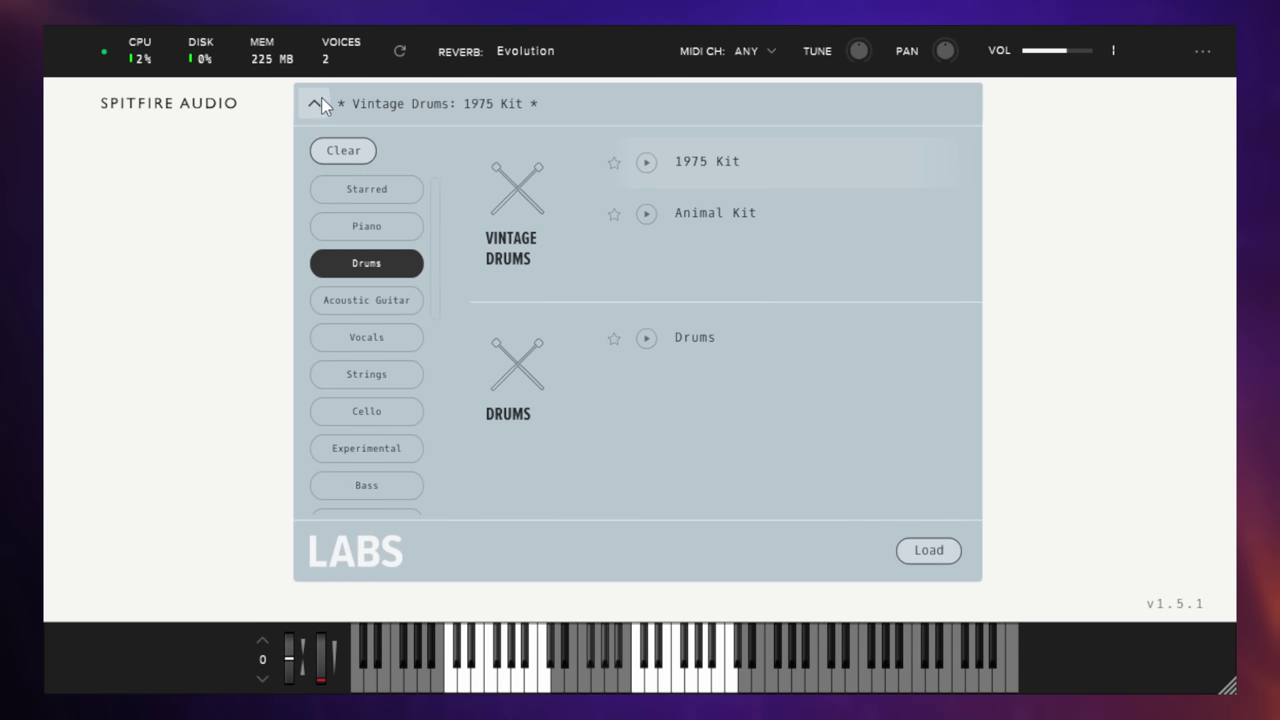
double_click(705, 213)
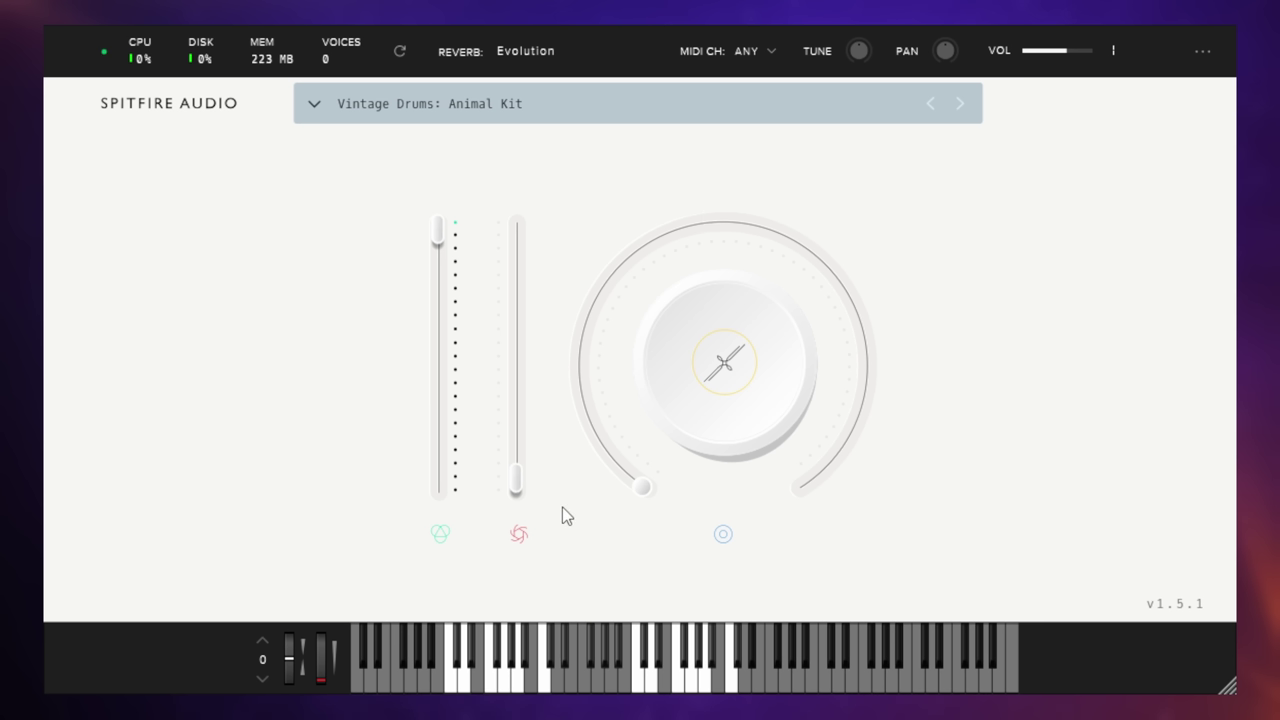
mouse_move(577, 516)
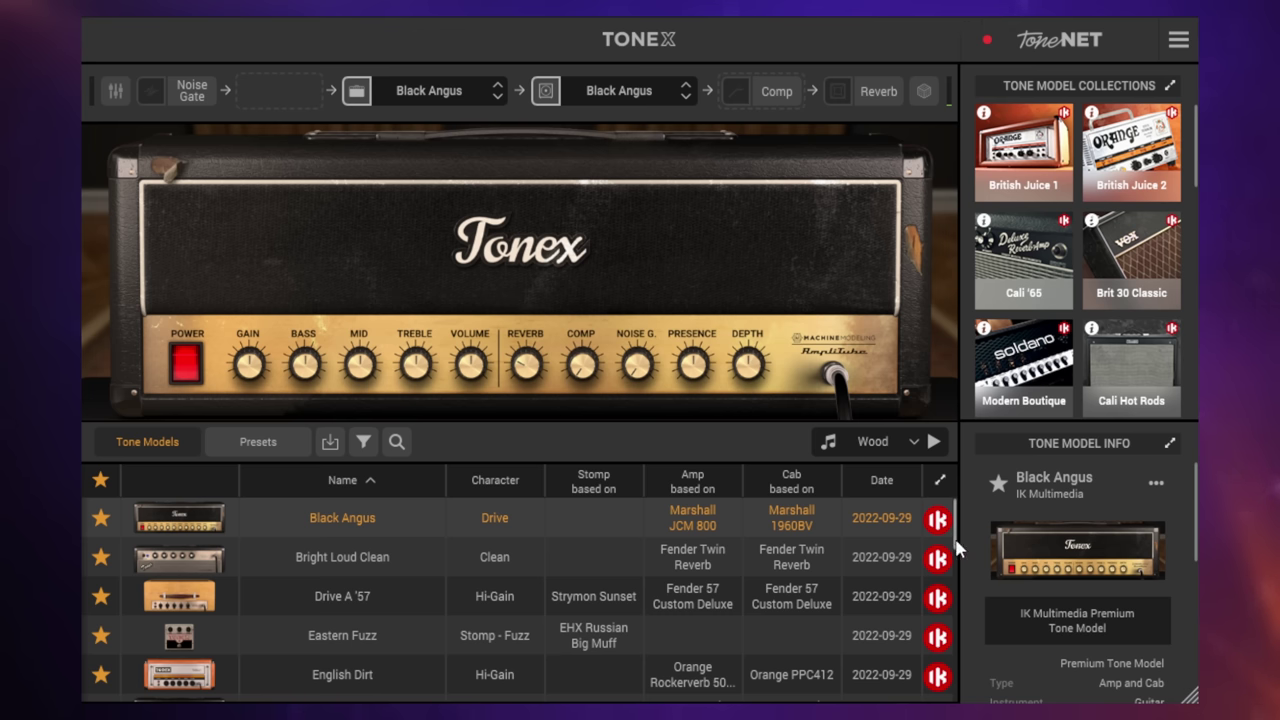
Switch to TONEX, browse the tone model list and audition Black Angus with the Wood audio sample
scroll(957, 548, down, 1)
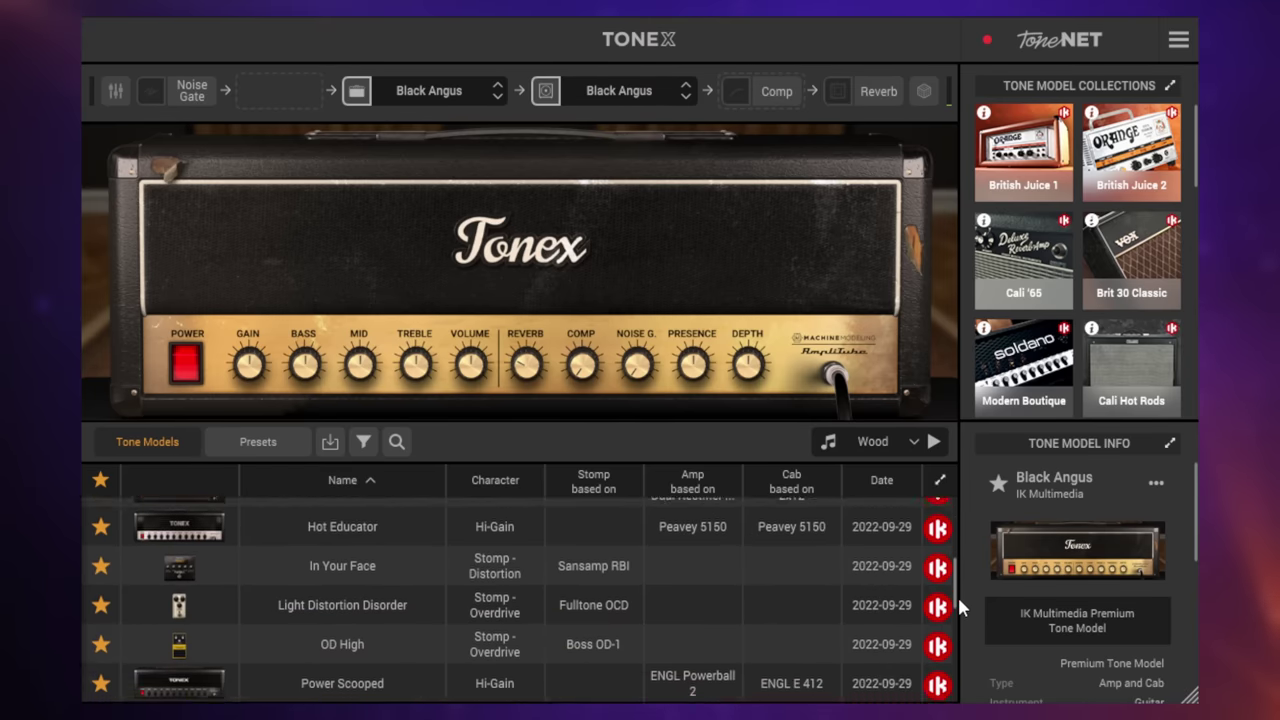
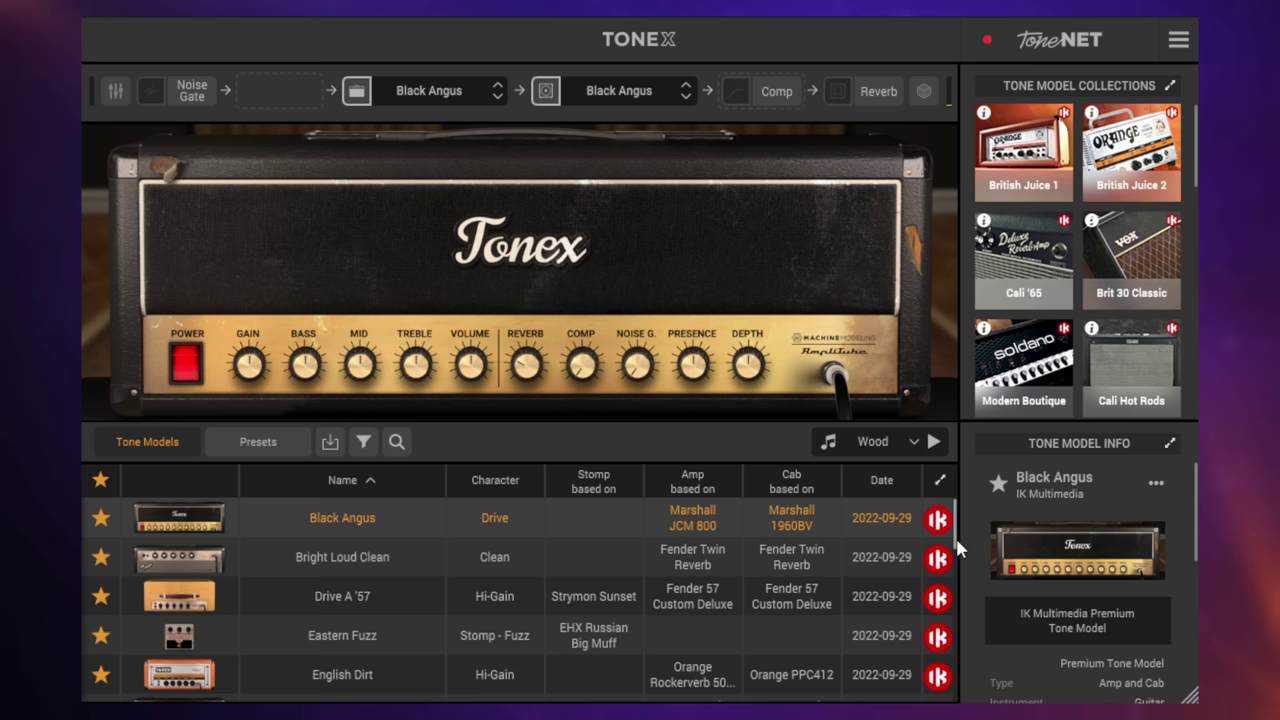
drag(957, 540, 955, 490)
click(935, 443)
click(935, 443)
Load the Bright Loud Clean, Eastern Fuzz and Hot Educator tone models one after another
click(334, 552)
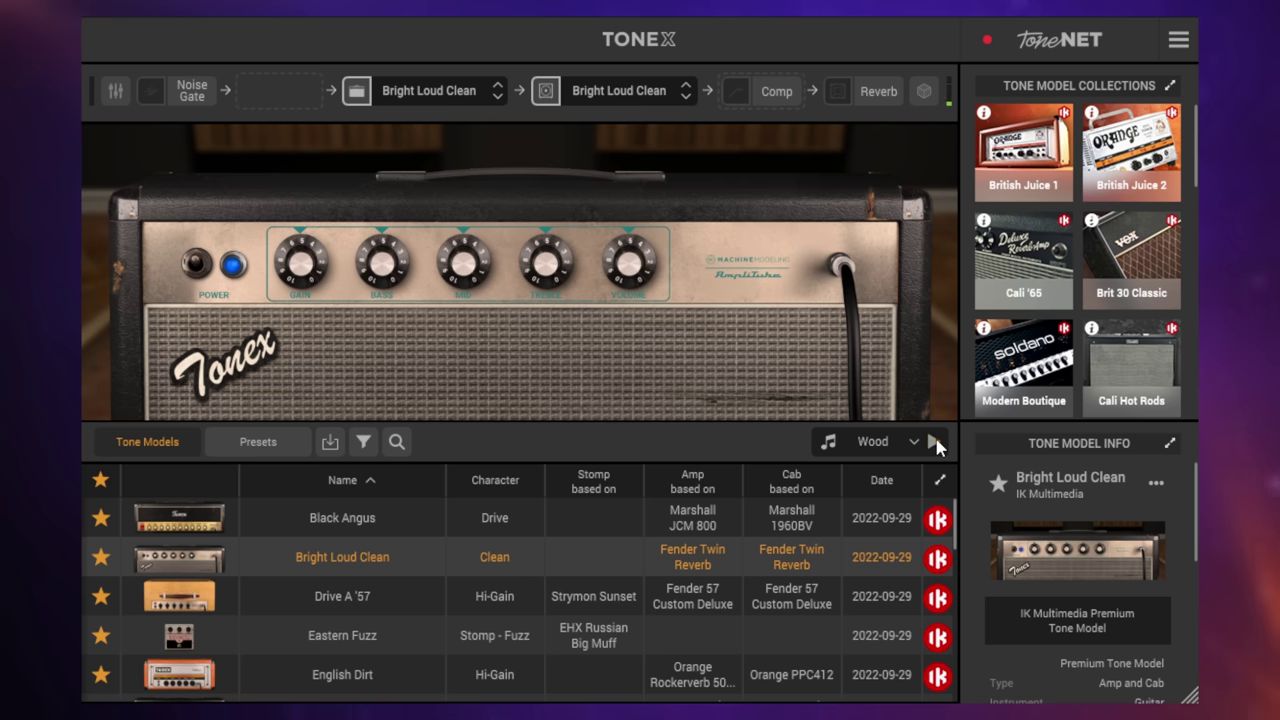
click(328, 640)
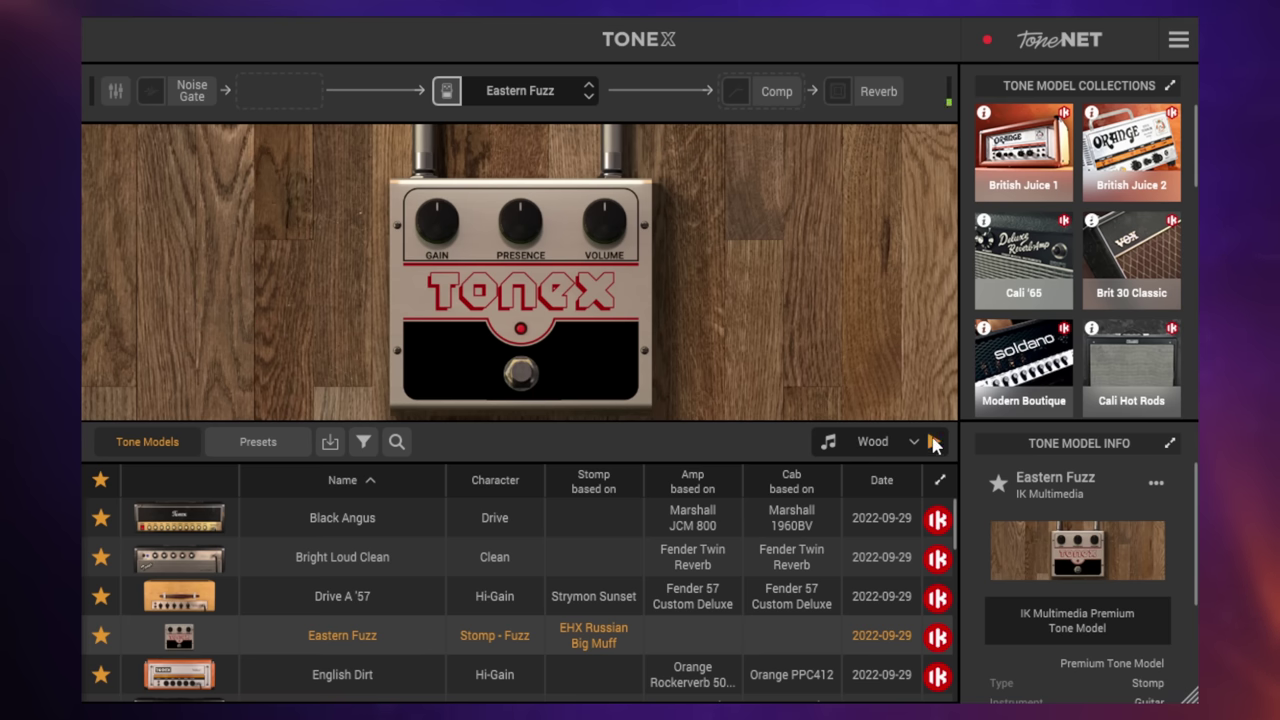
scroll(330, 588, down, 2)
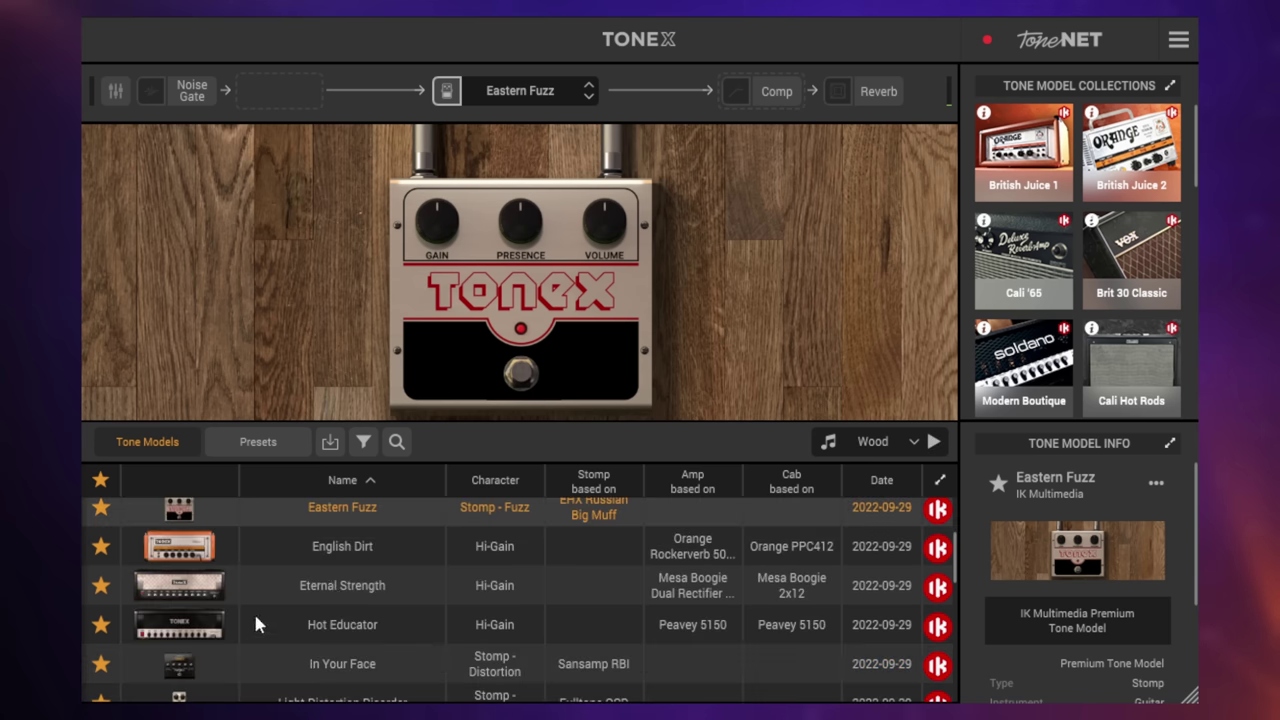
click(199, 630)
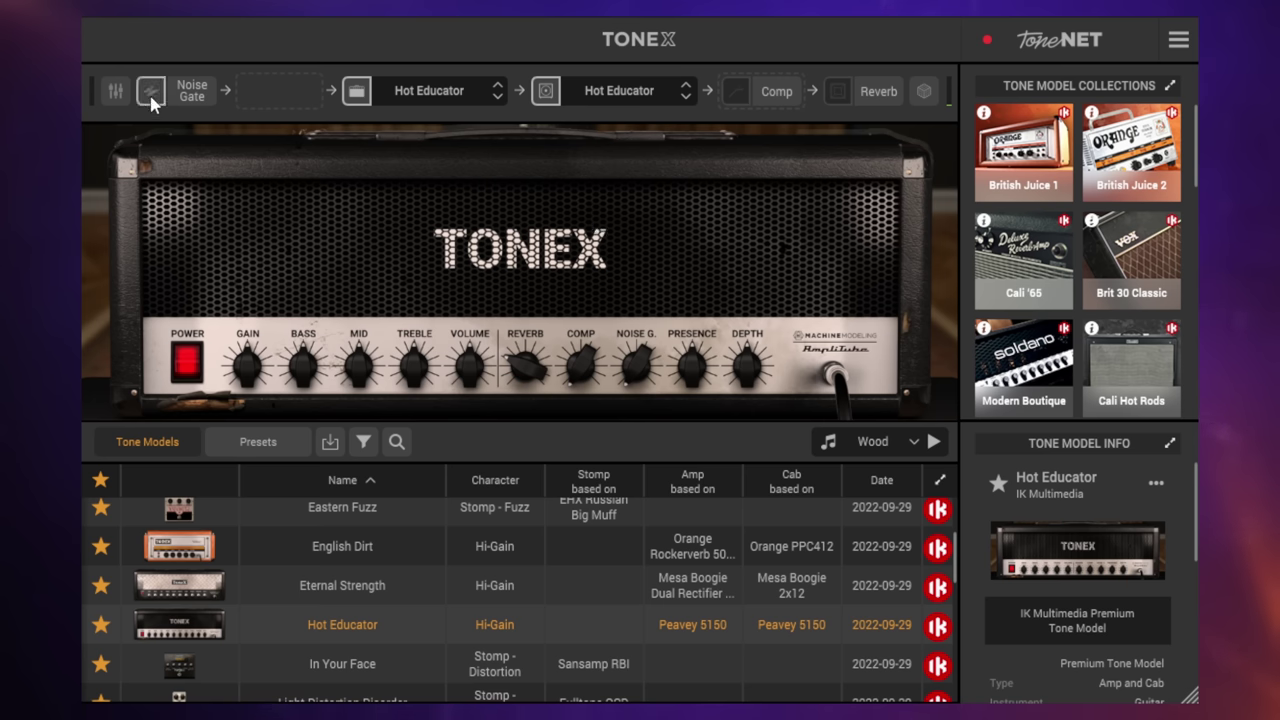
Inspect the Noise Gate, Comp and Reverb settings of the Hot Educator tone model and close them again
click(194, 97)
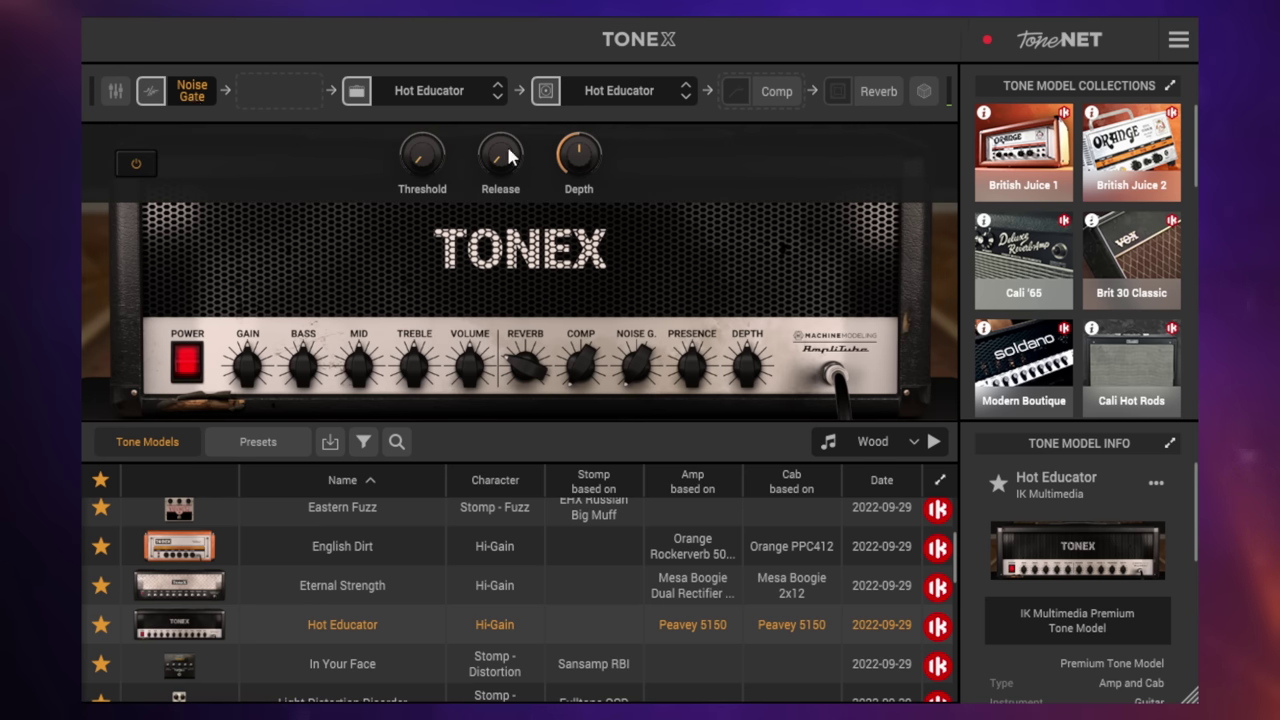
click(200, 105)
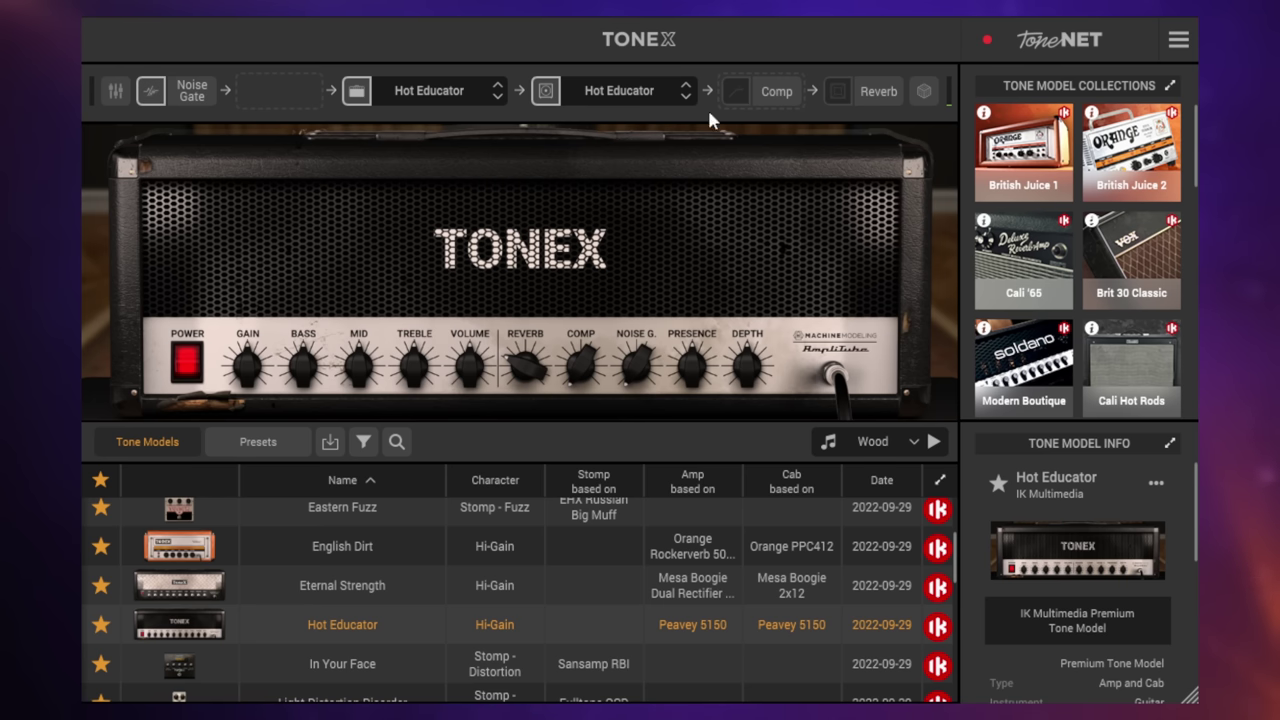
click(772, 90)
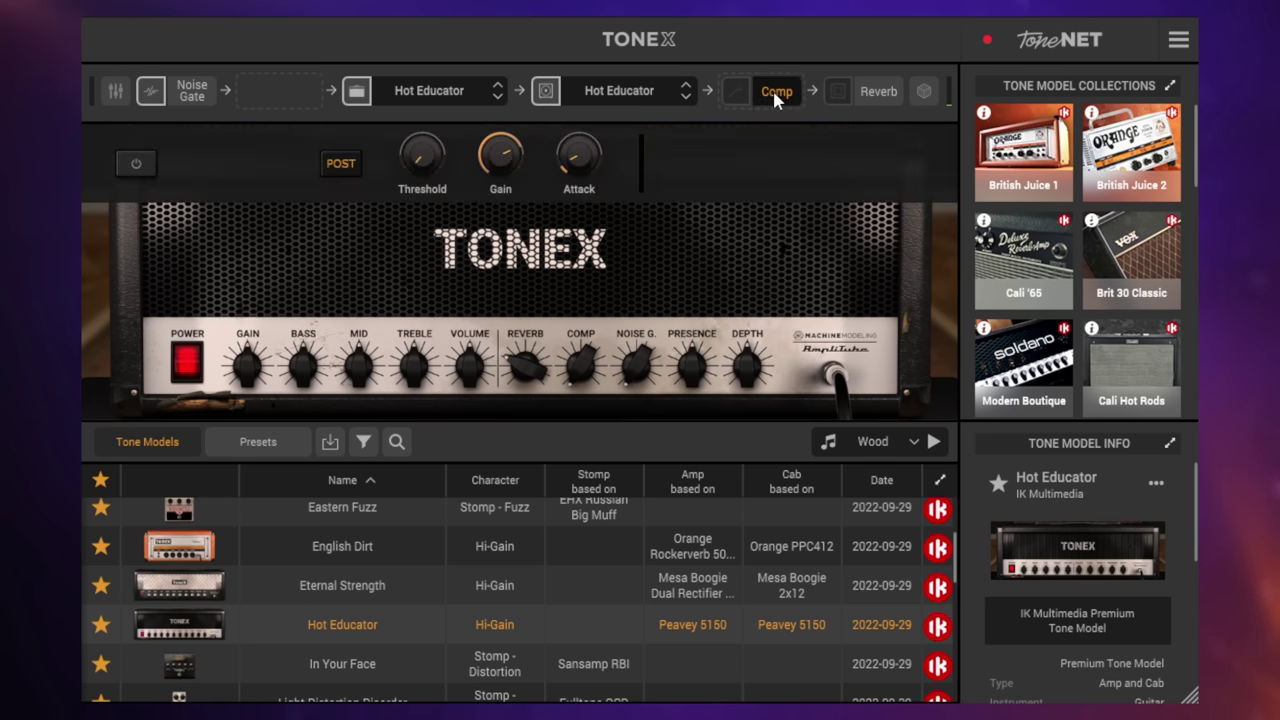
click(878, 91)
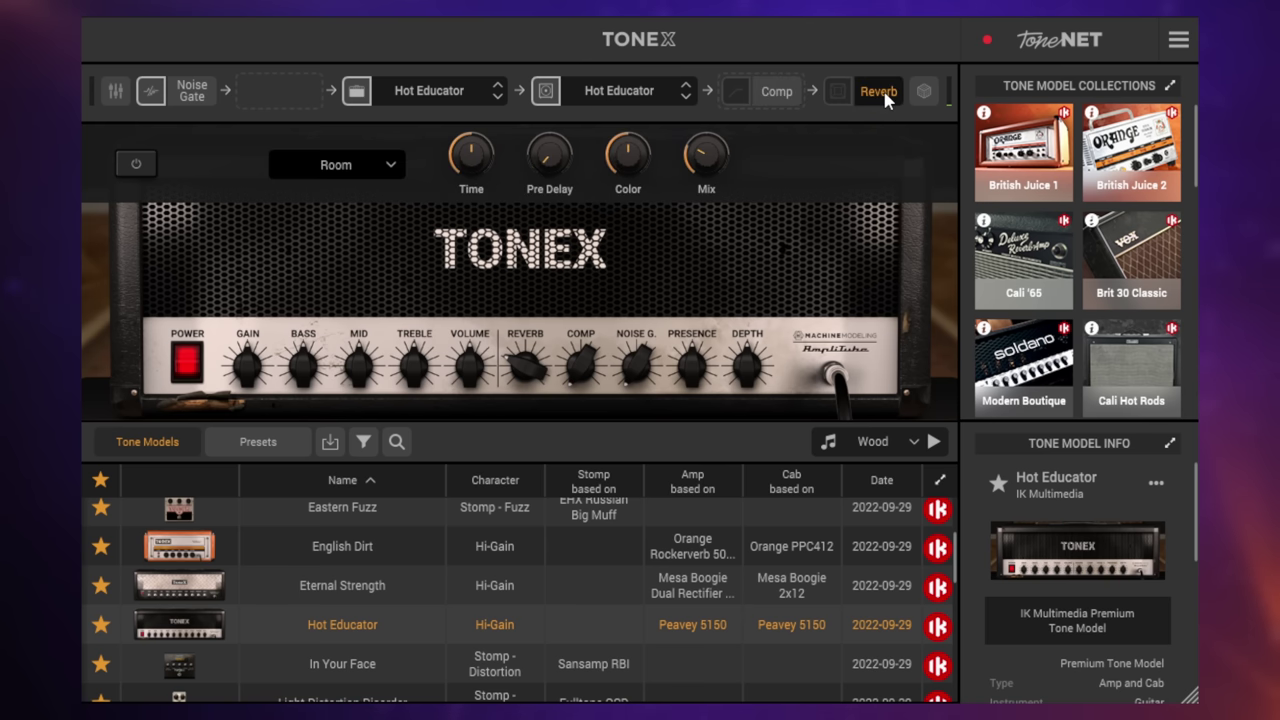
click(880, 93)
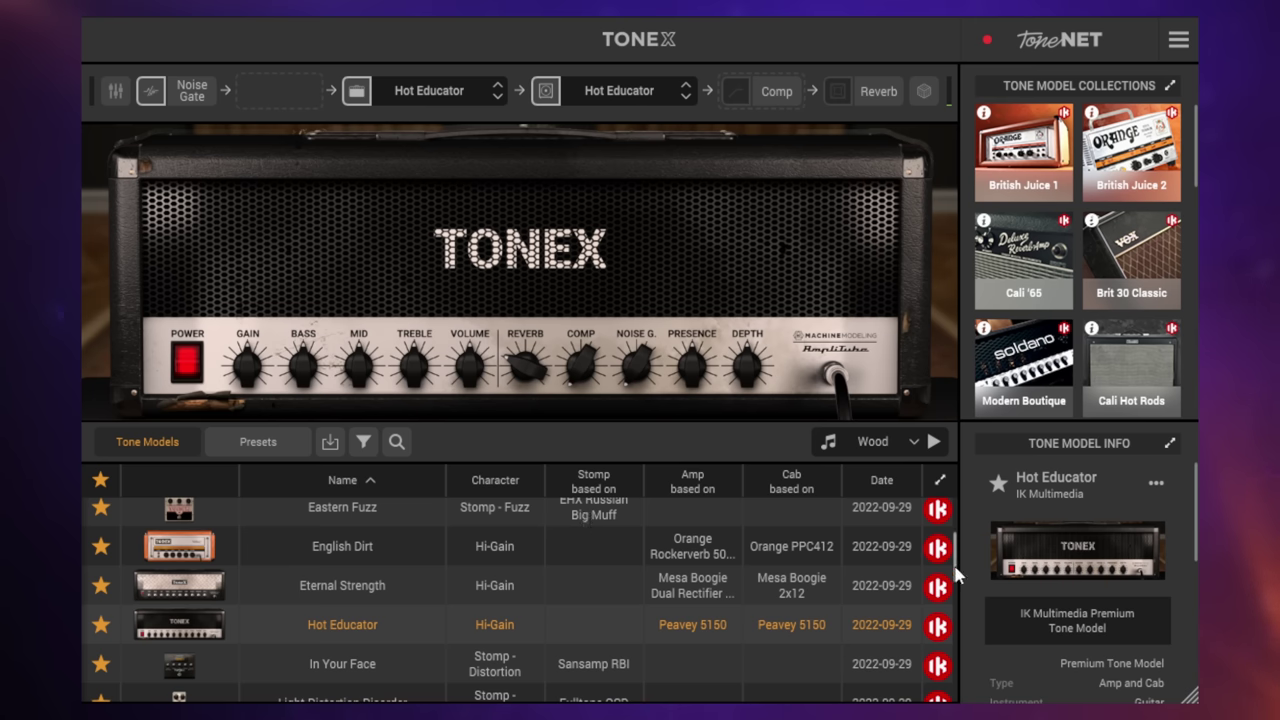
Browse the tone model list and load the bass amp model The Fridge
drag(957, 575, 957, 512)
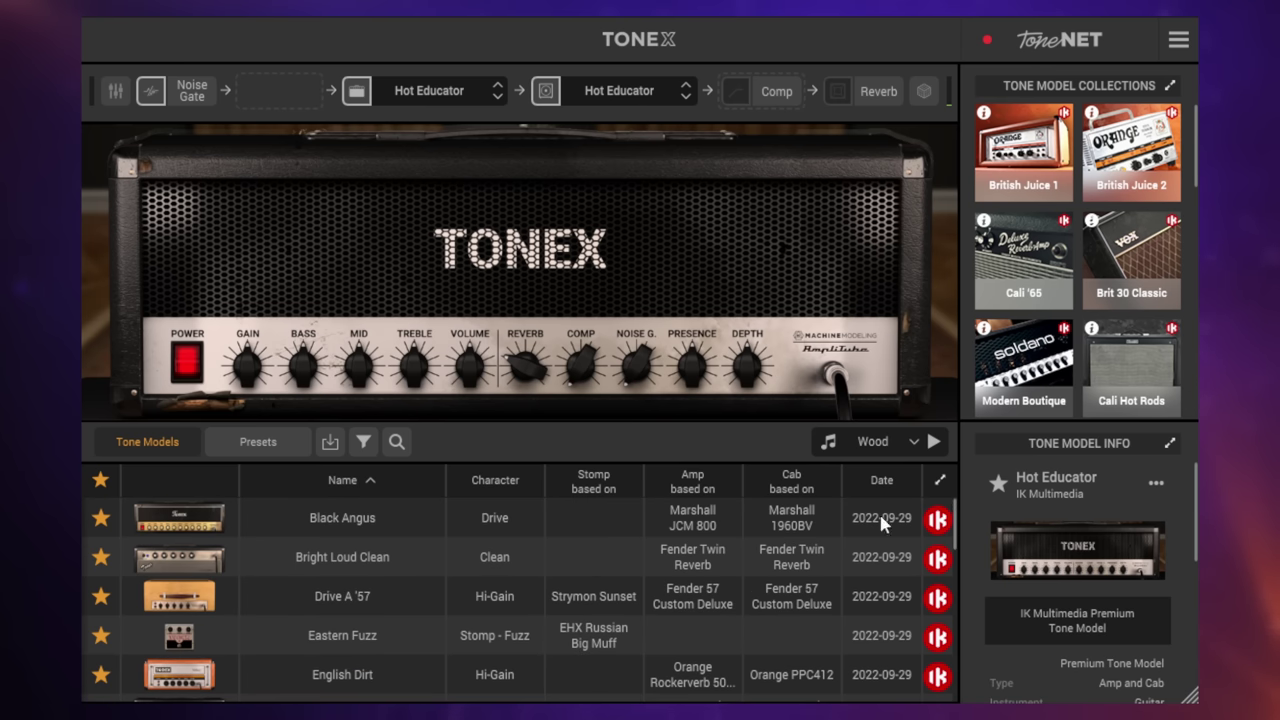
scroll(503, 563, down, 5)
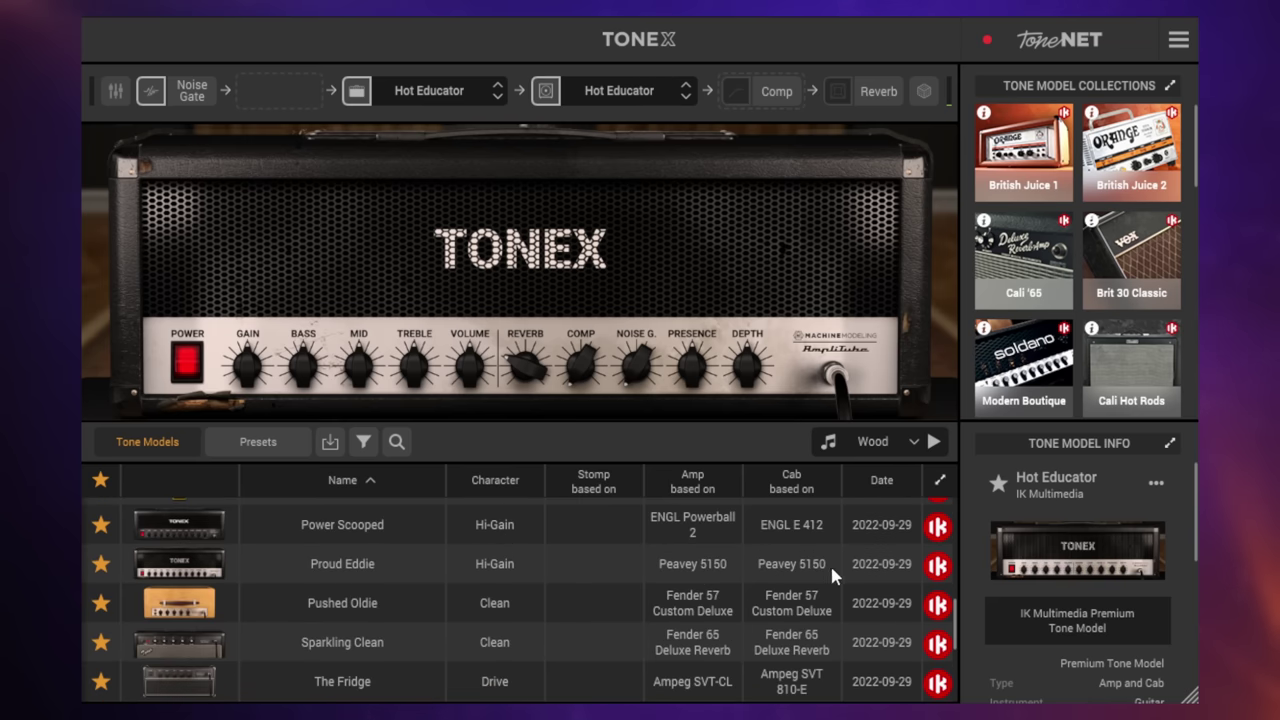
drag(954, 611, 957, 645)
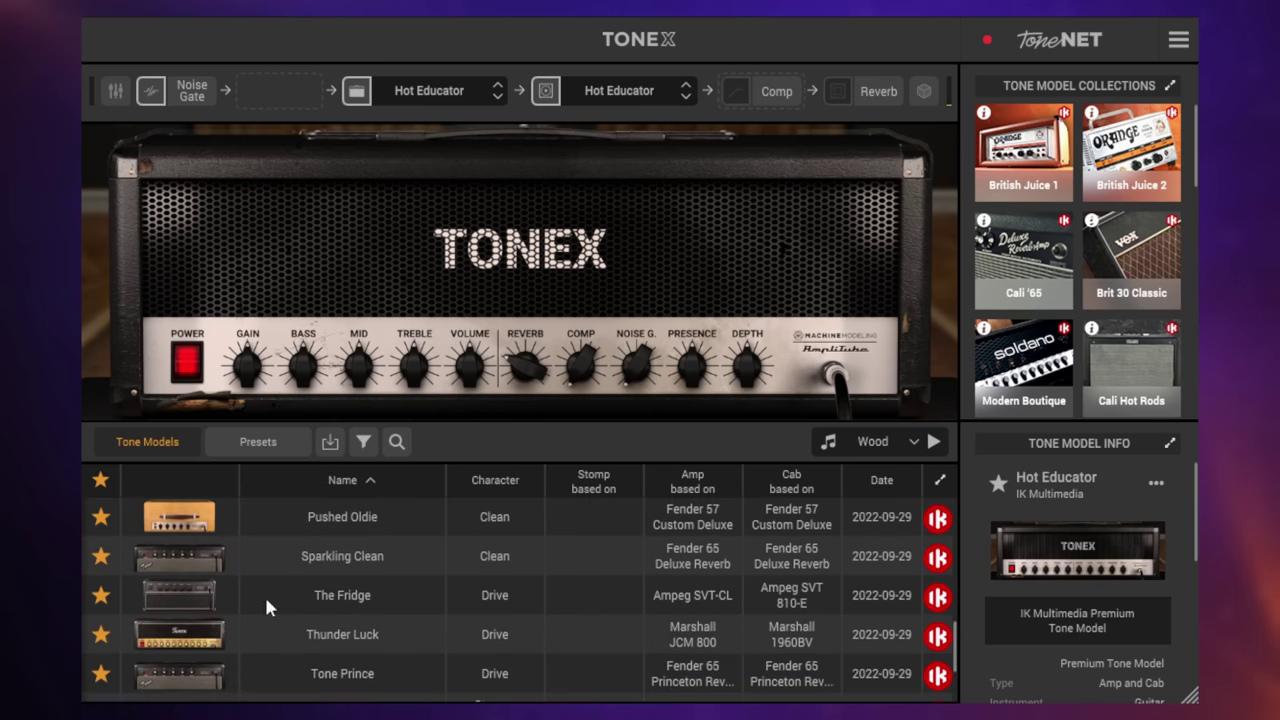
click(203, 598)
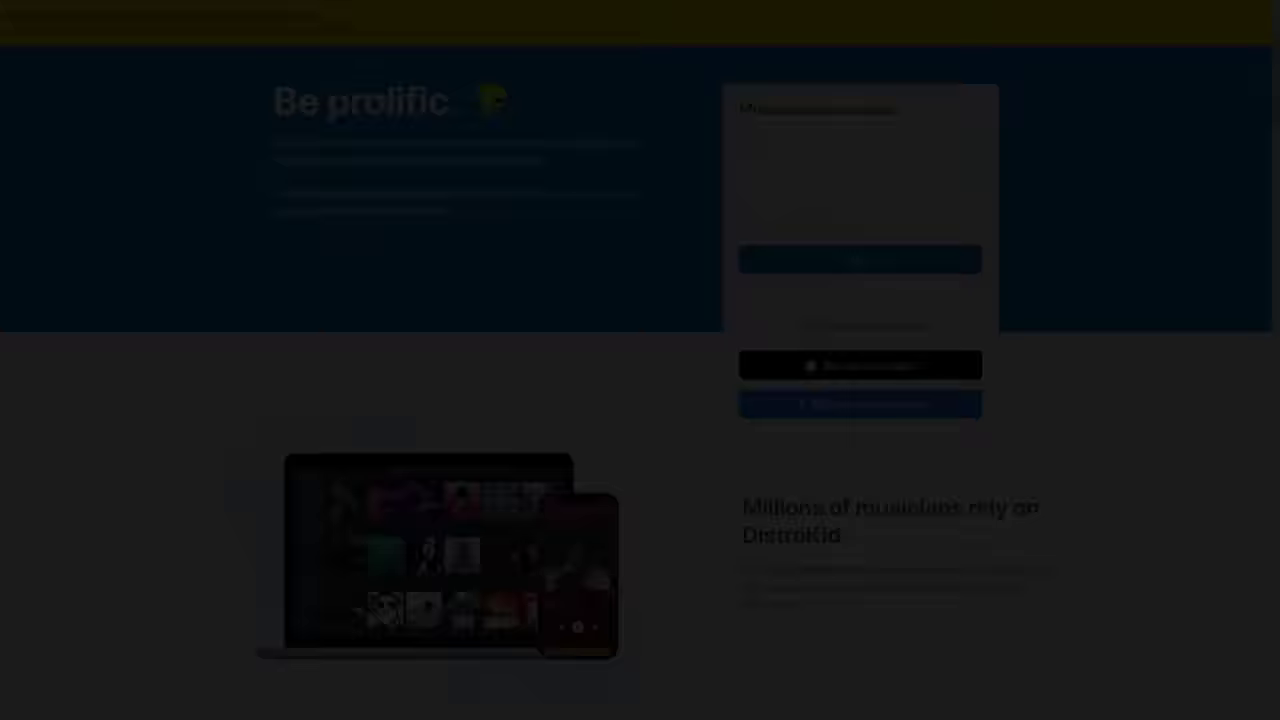
Switch to the DistroKid home page and look through its sign-up, pricing and music store sections
scroll(640, 380, down, 5)
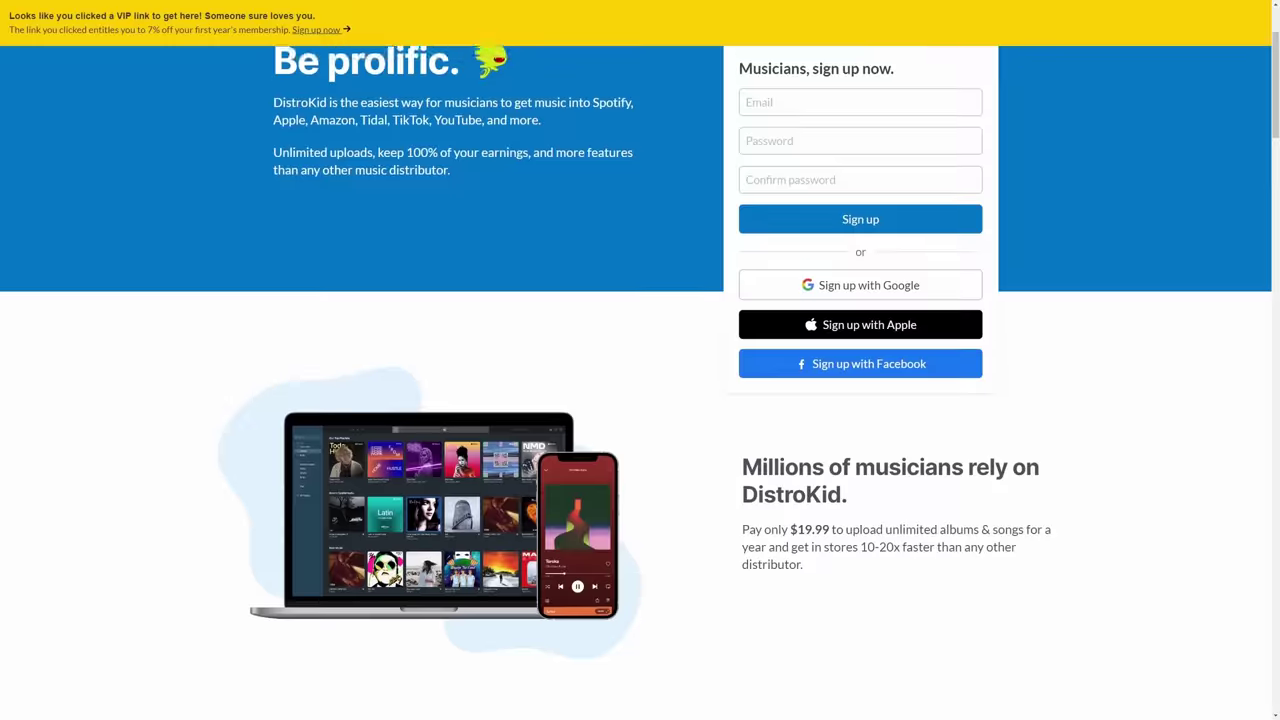
scroll(640, 380, down, 3)
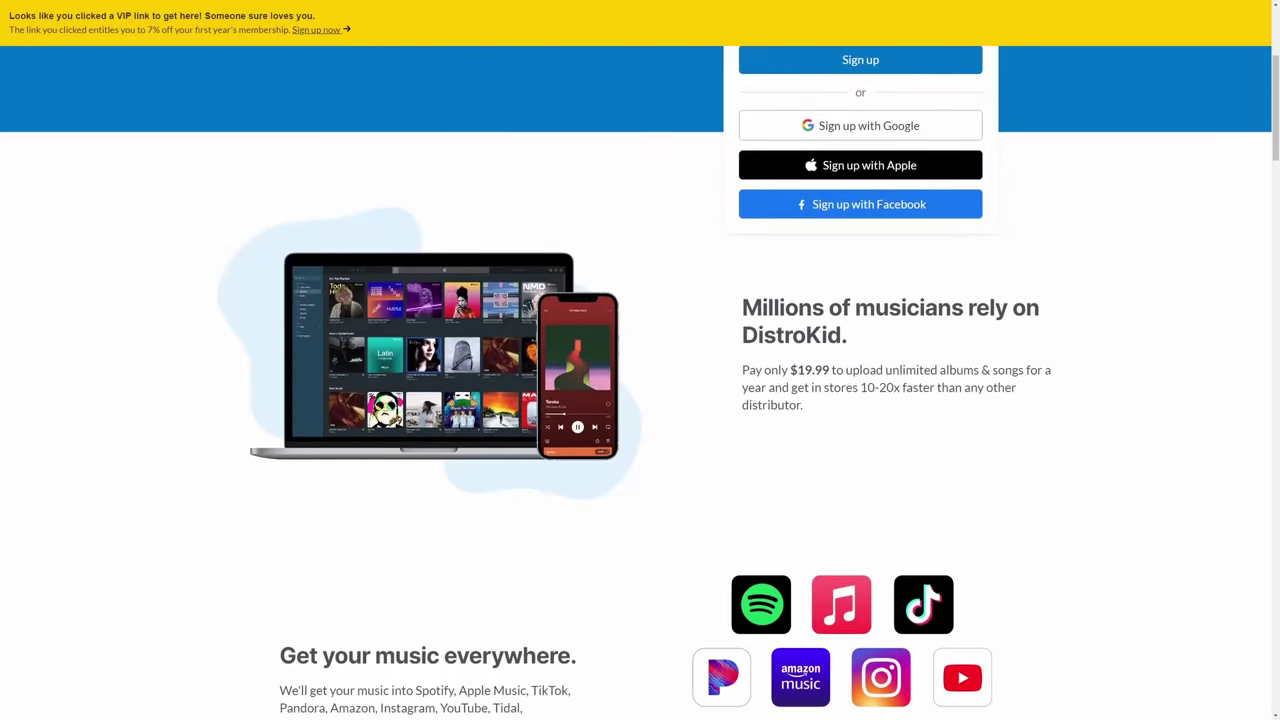
scroll(640, 380, down, 3)
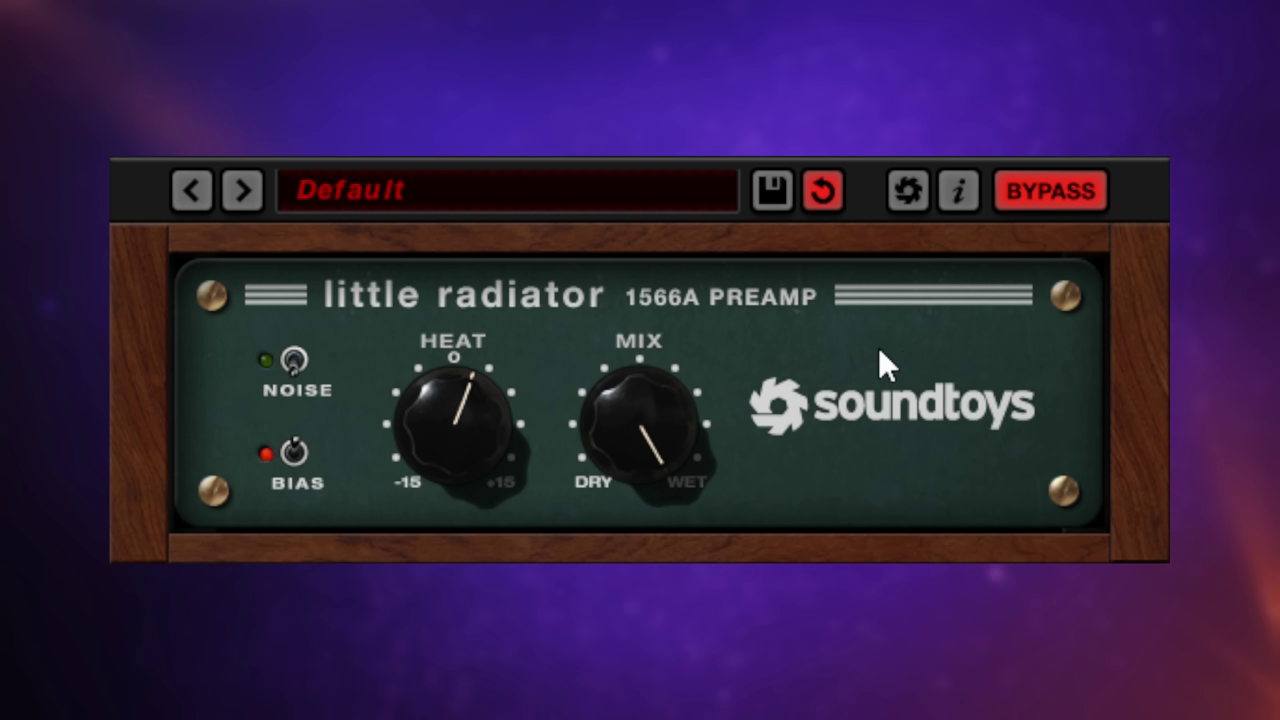
Switch to the Little Radiator plugin and compare its active and bypassed sound, leaving bypass off
click(1057, 196)
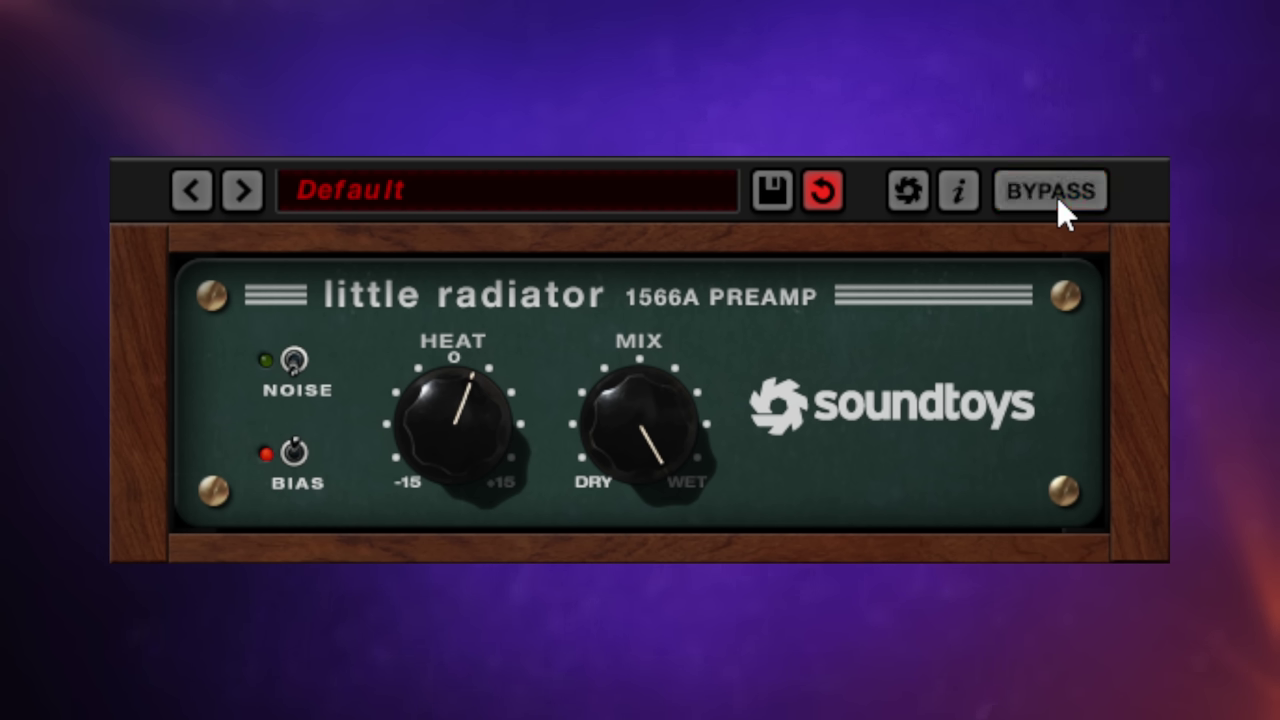
click(1057, 197)
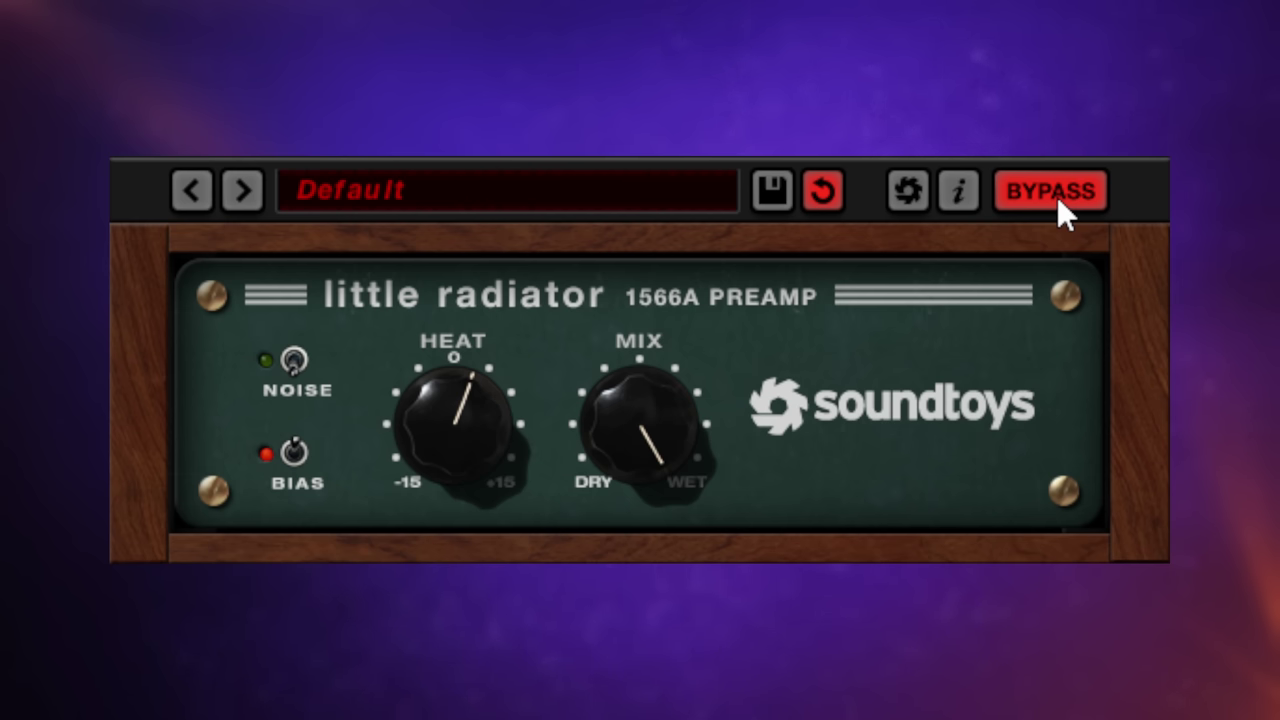
click(1057, 196)
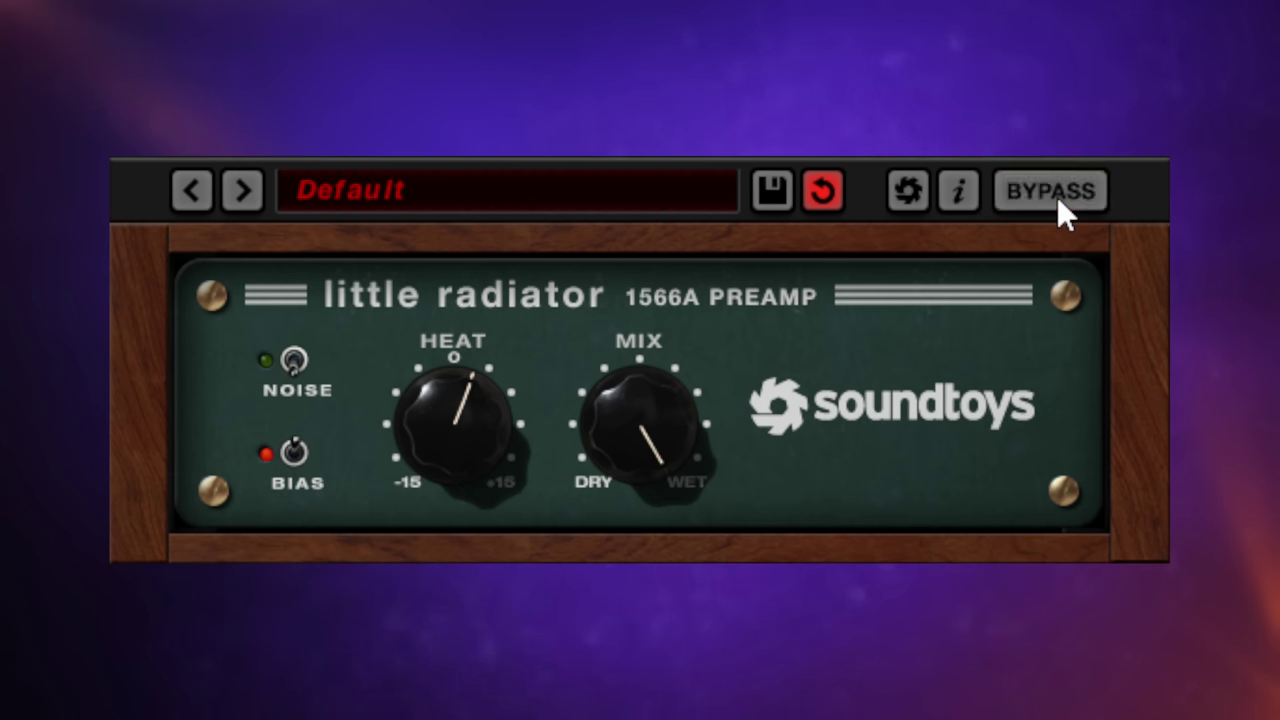
Turn the Heat up slightly while bypassed, re-enable the effect and toggle the Noise switch
click(1056, 196)
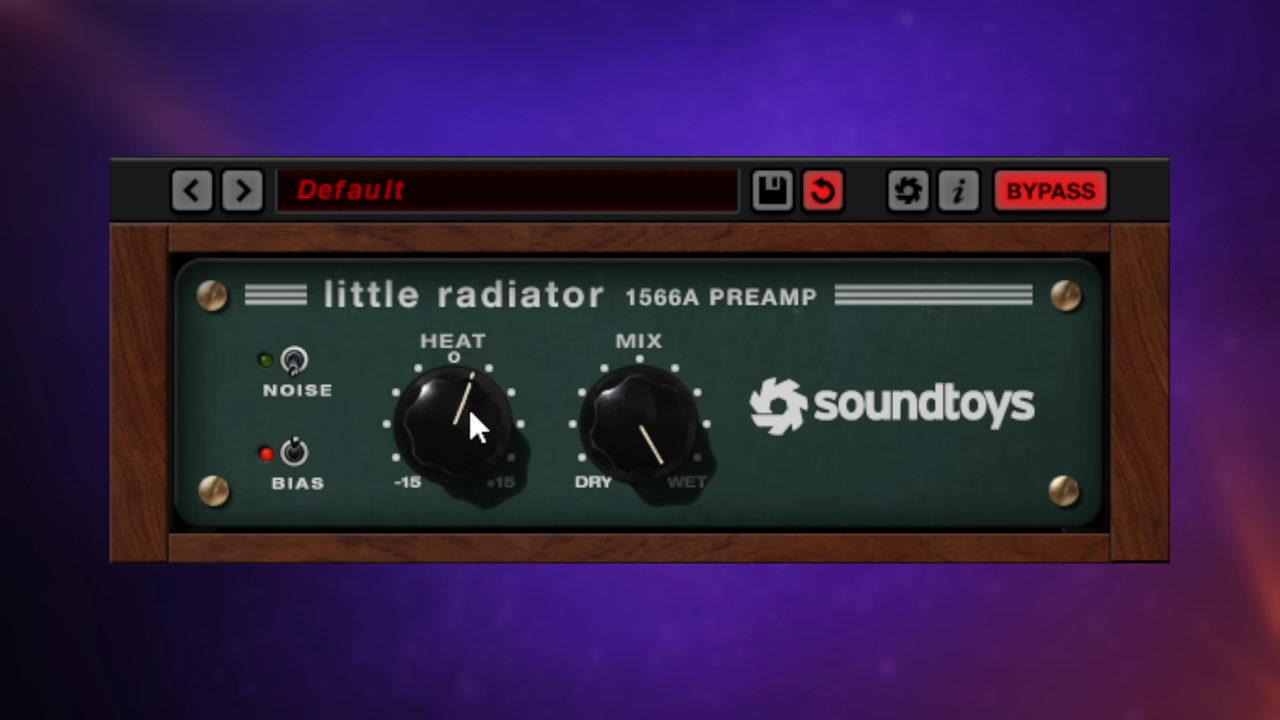
drag(461, 421, 465, 423)
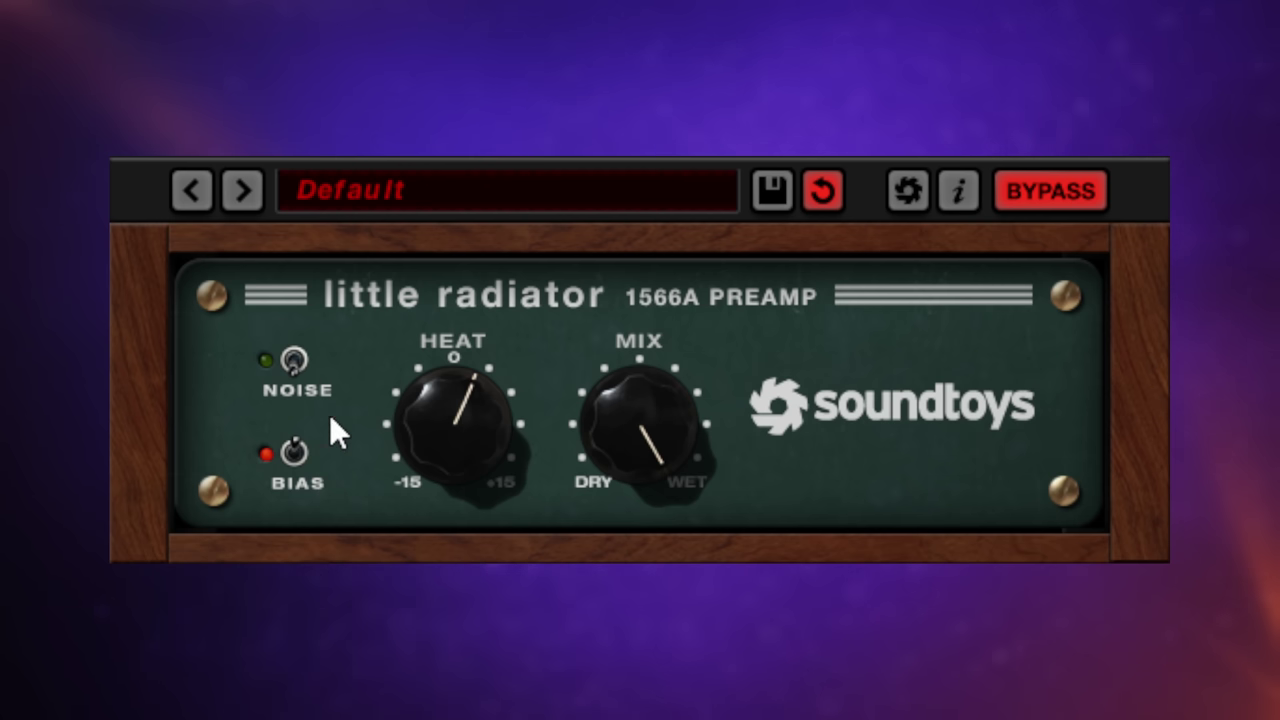
click(1058, 195)
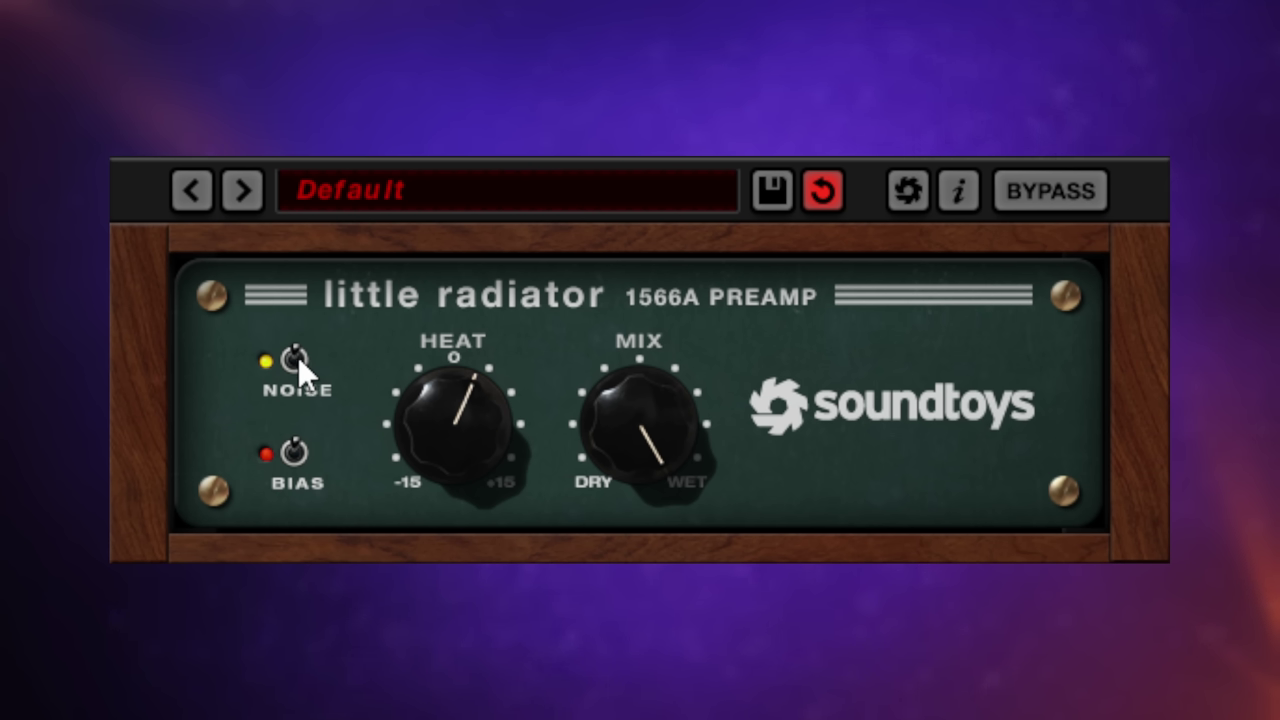
click(295, 358)
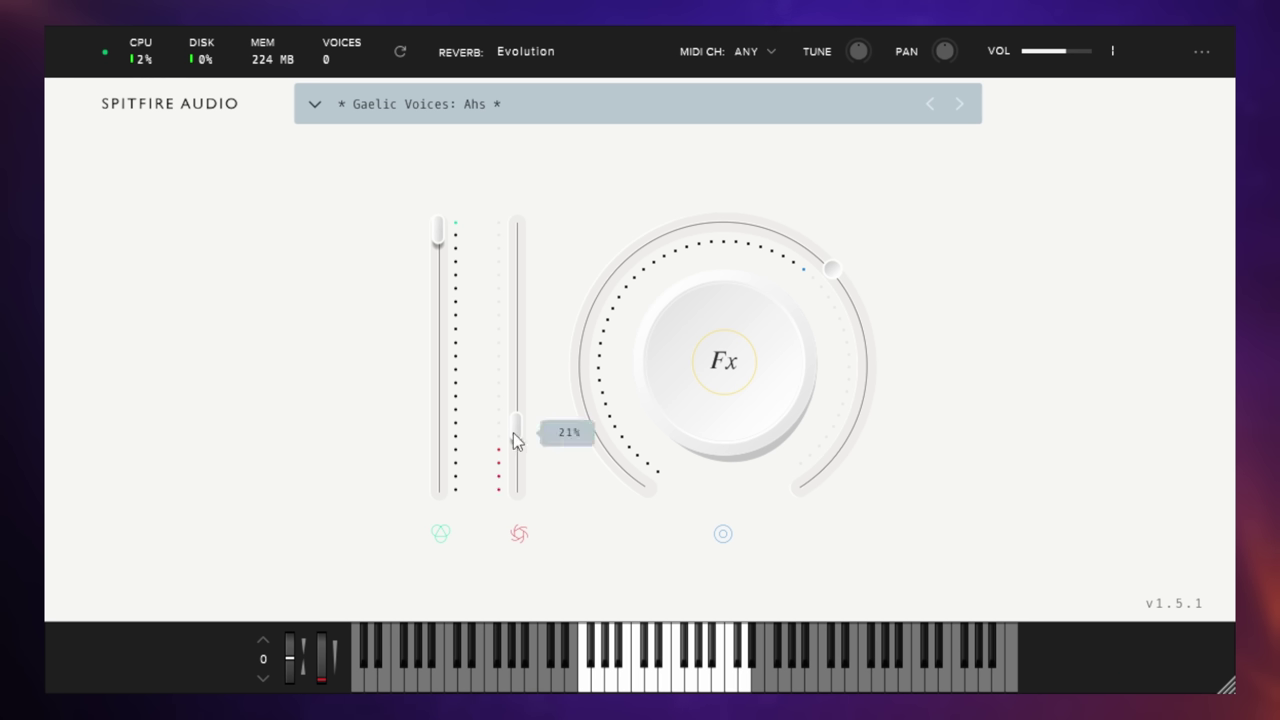
Switch to Spitfire LABS Gaelic Voices: Ahs, raise its second slider and cycle the large knob through Reverb to Release
mouse_move(519, 429)
drag(519, 429, 517, 378)
click(736, 372)
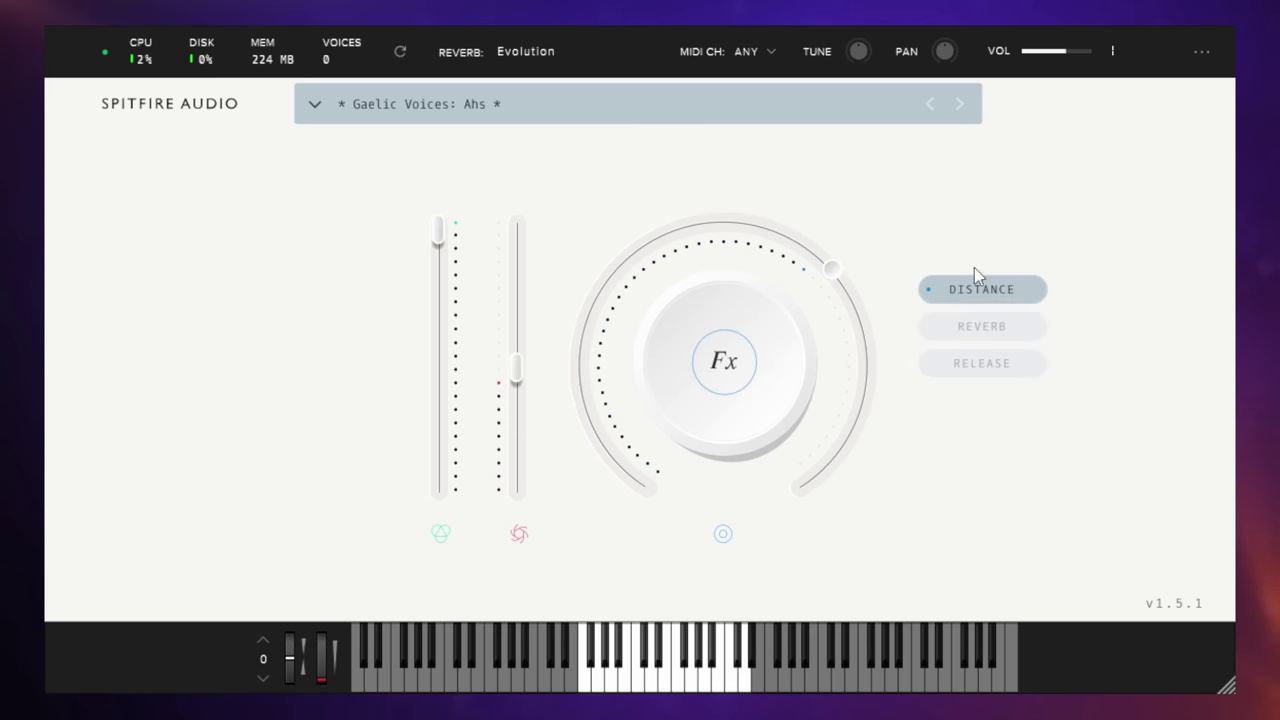
click(978, 324)
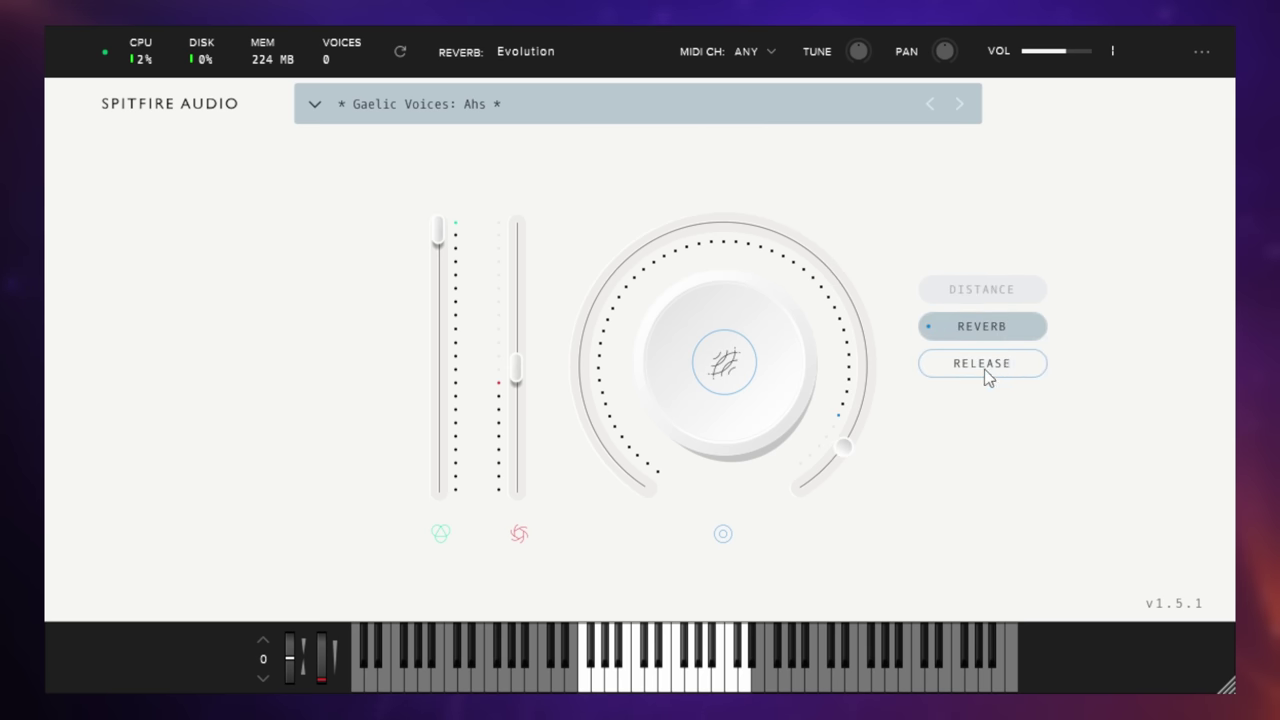
click(990, 368)
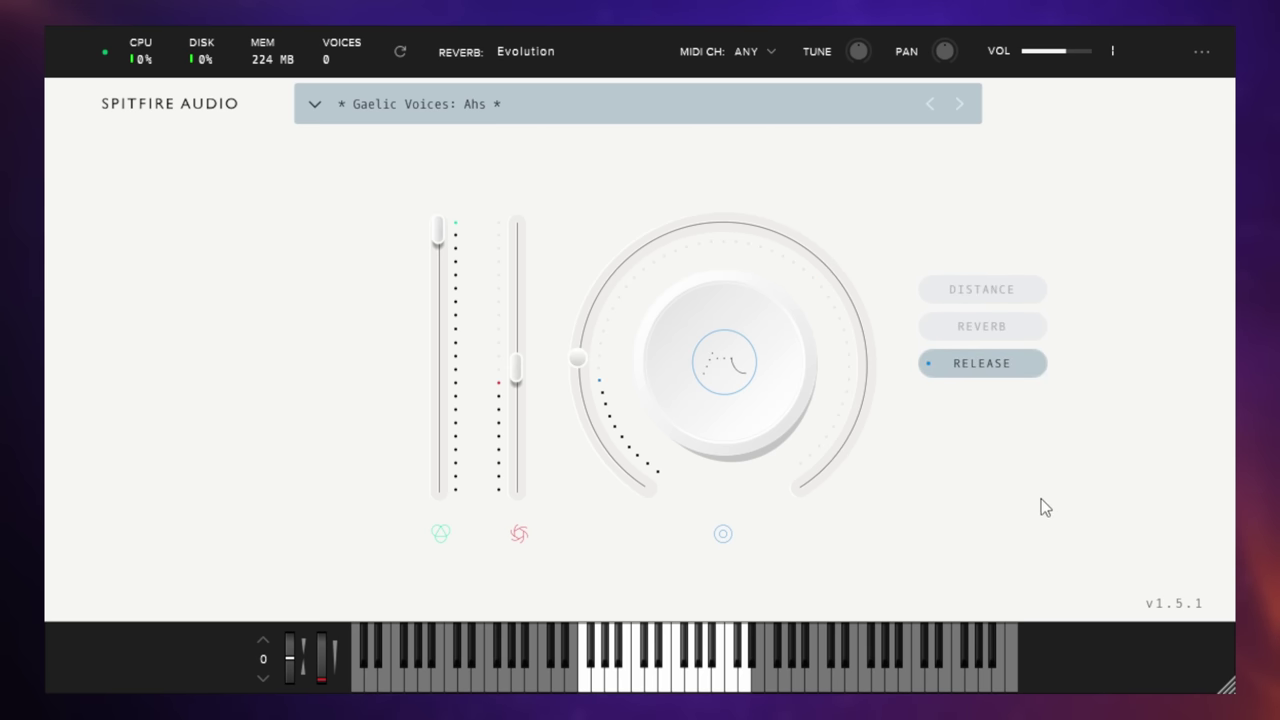
Load the Gaelic Voices presets Ornaments, Bellowing Vowels and Scattered Voices in turn from the Vocals category
click(314, 104)
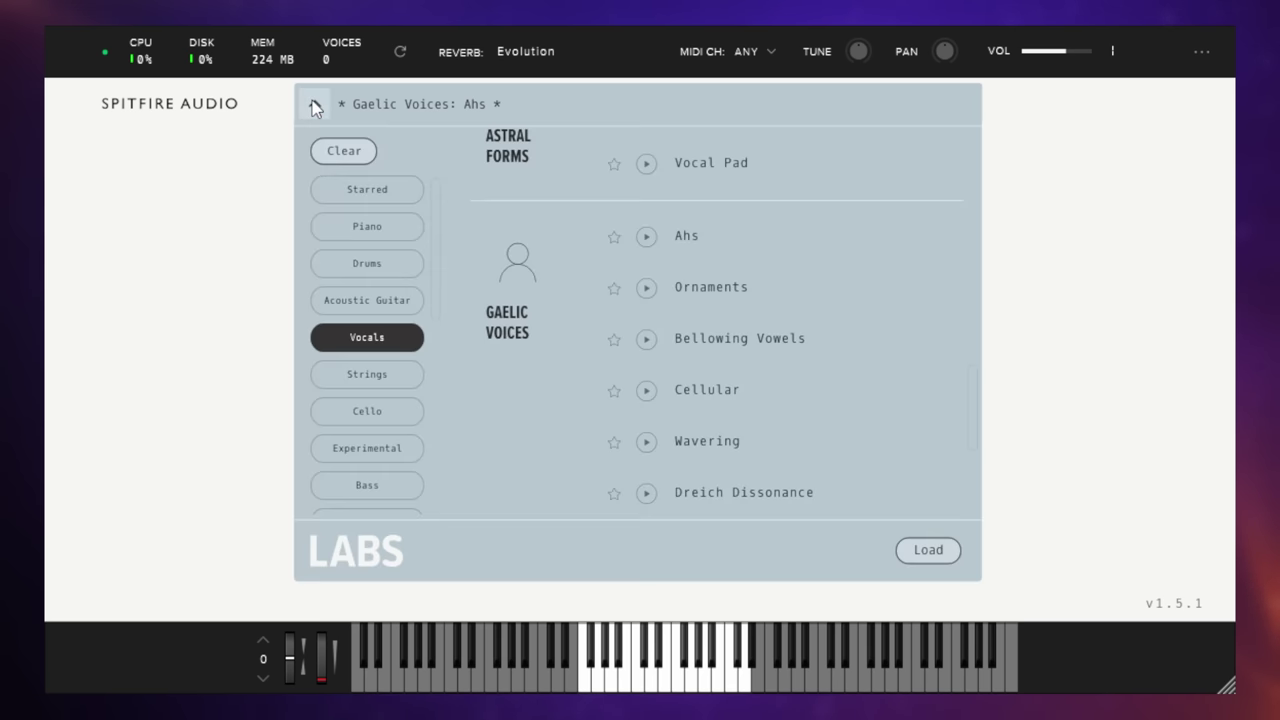
click(716, 287)
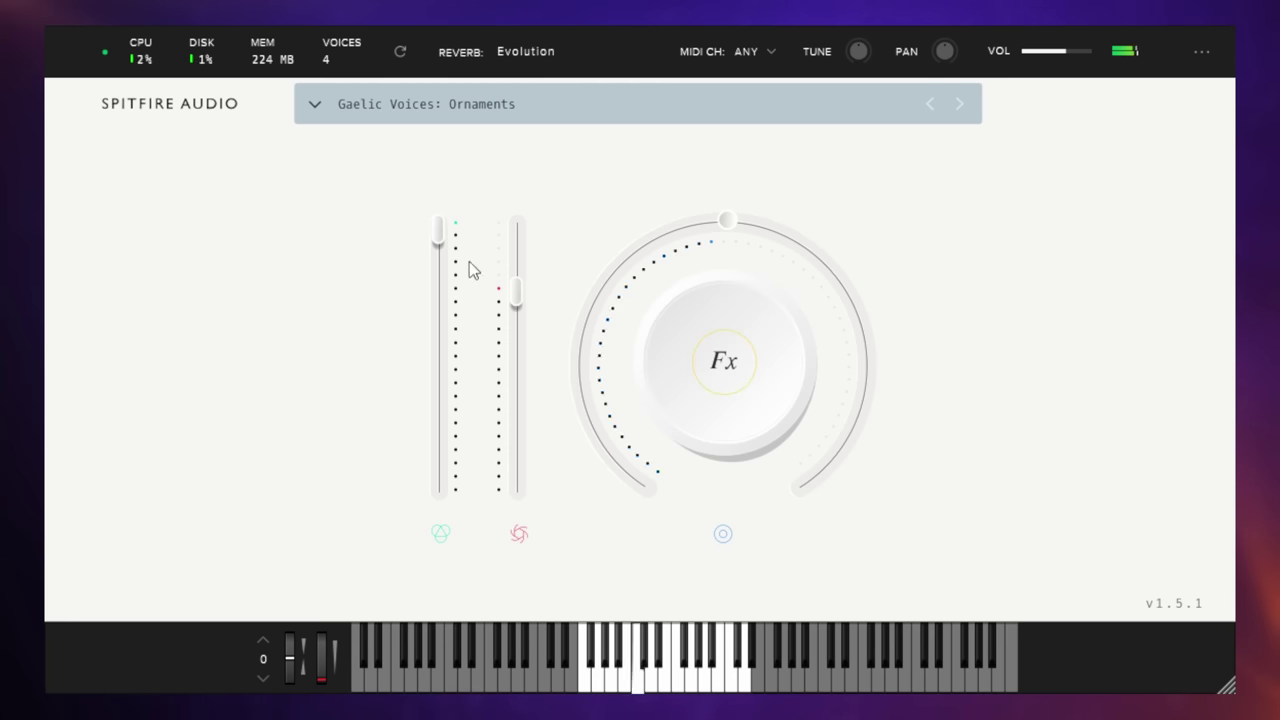
click(316, 104)
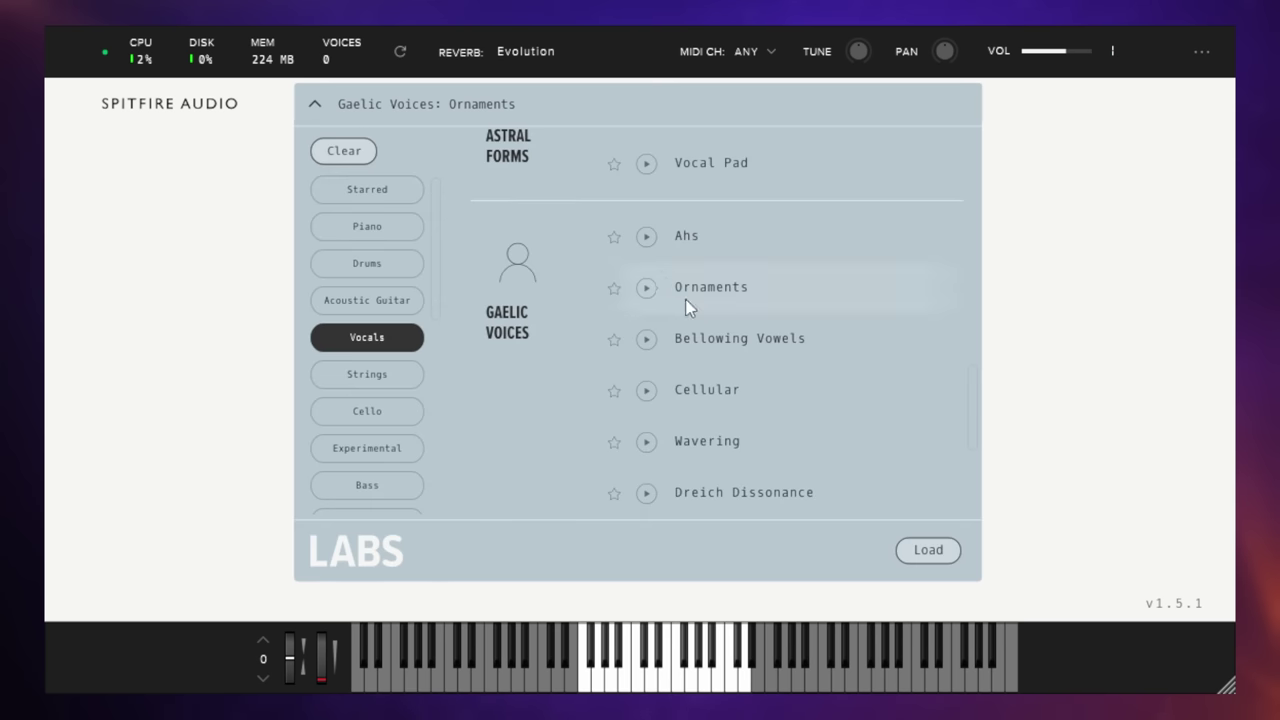
click(735, 342)
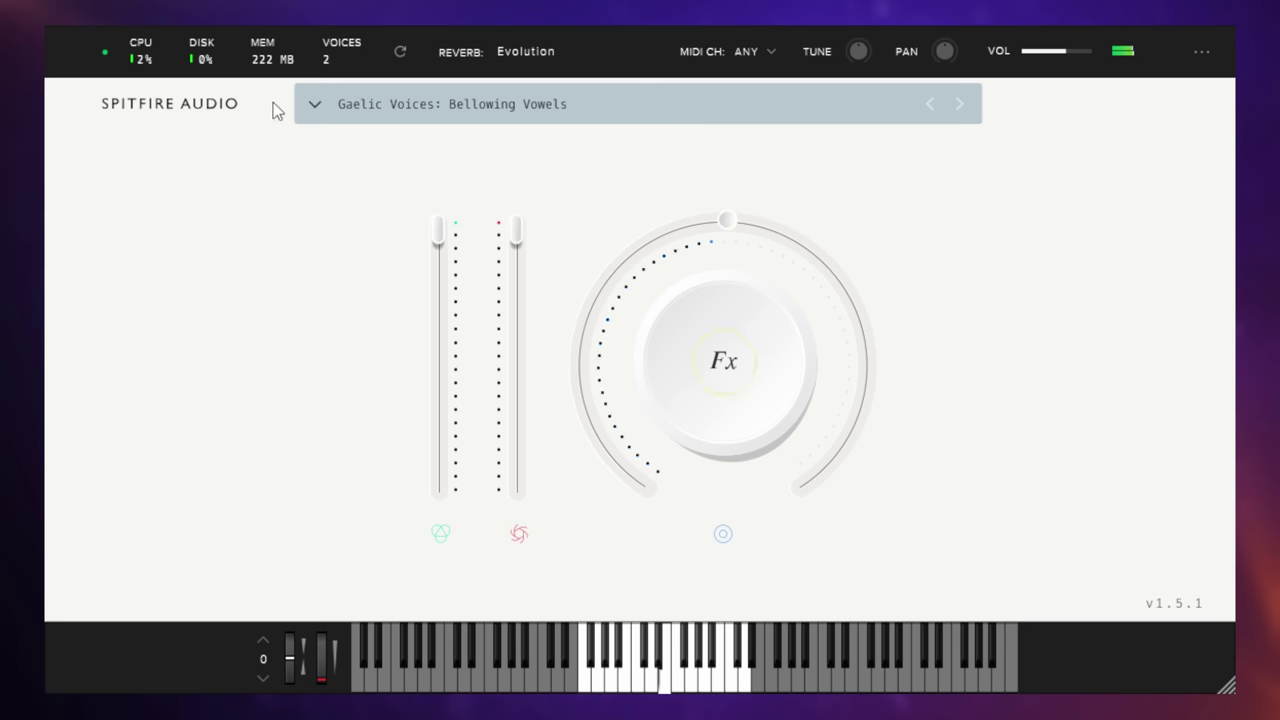
click(316, 104)
scroll(737, 350, down, 2)
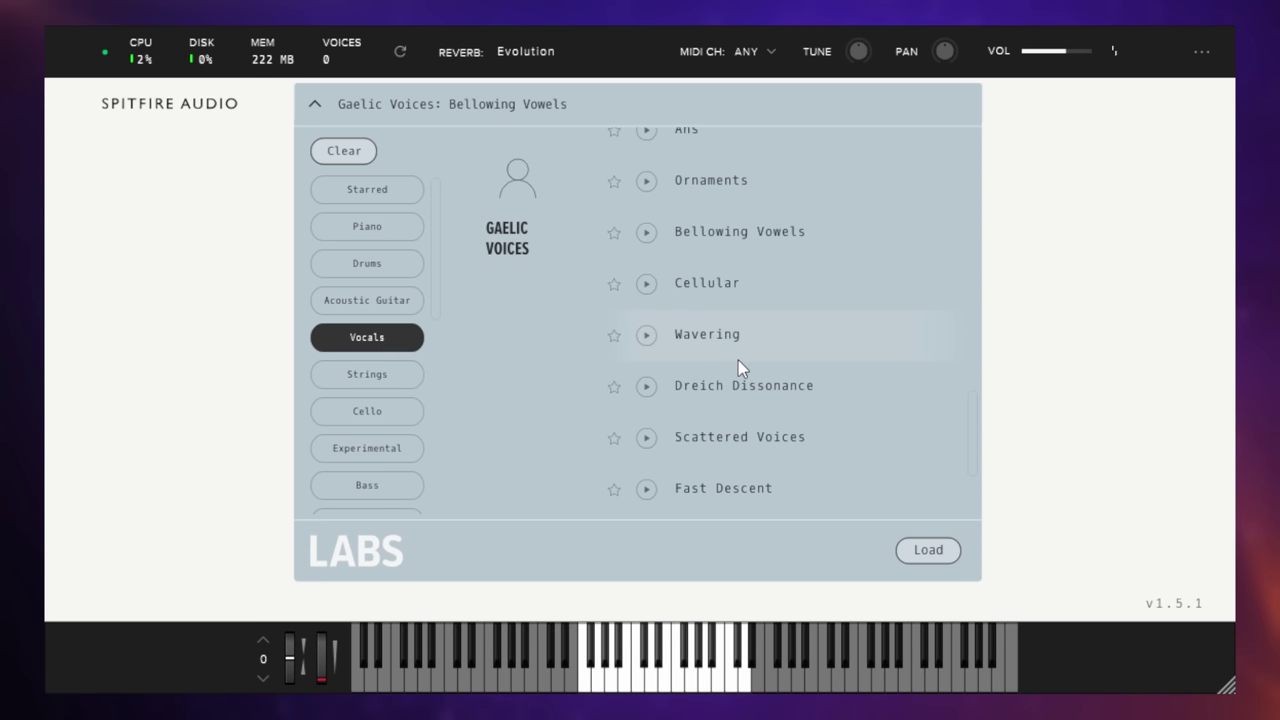
click(738, 437)
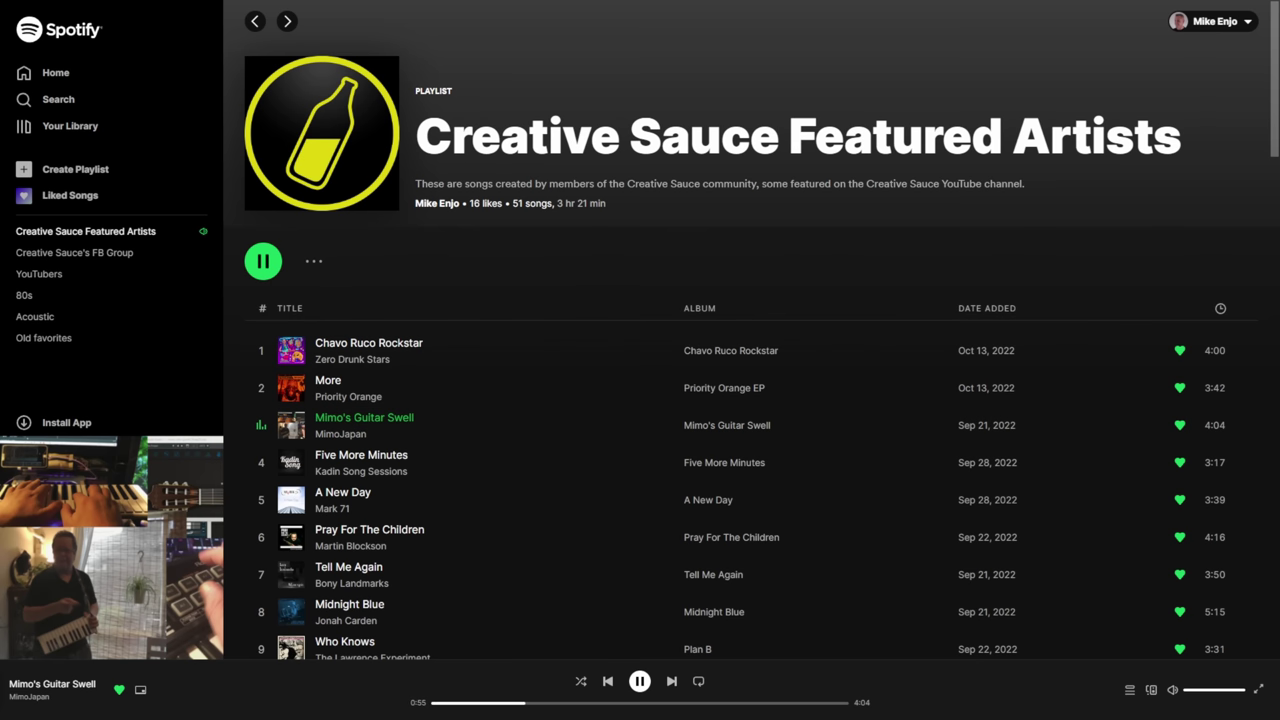
Switch from the playing Spotify playlist to iZotope Audiolens and capture the current song as a reference
key(alt+Tab)
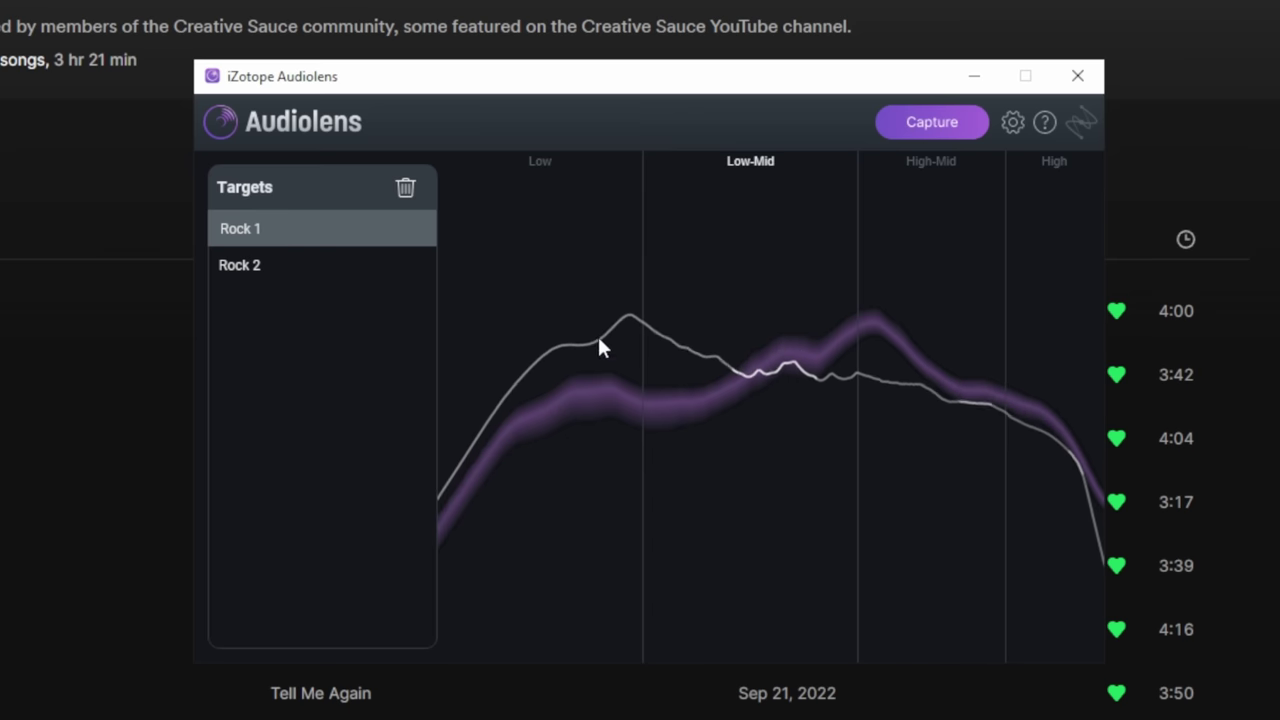
click(940, 126)
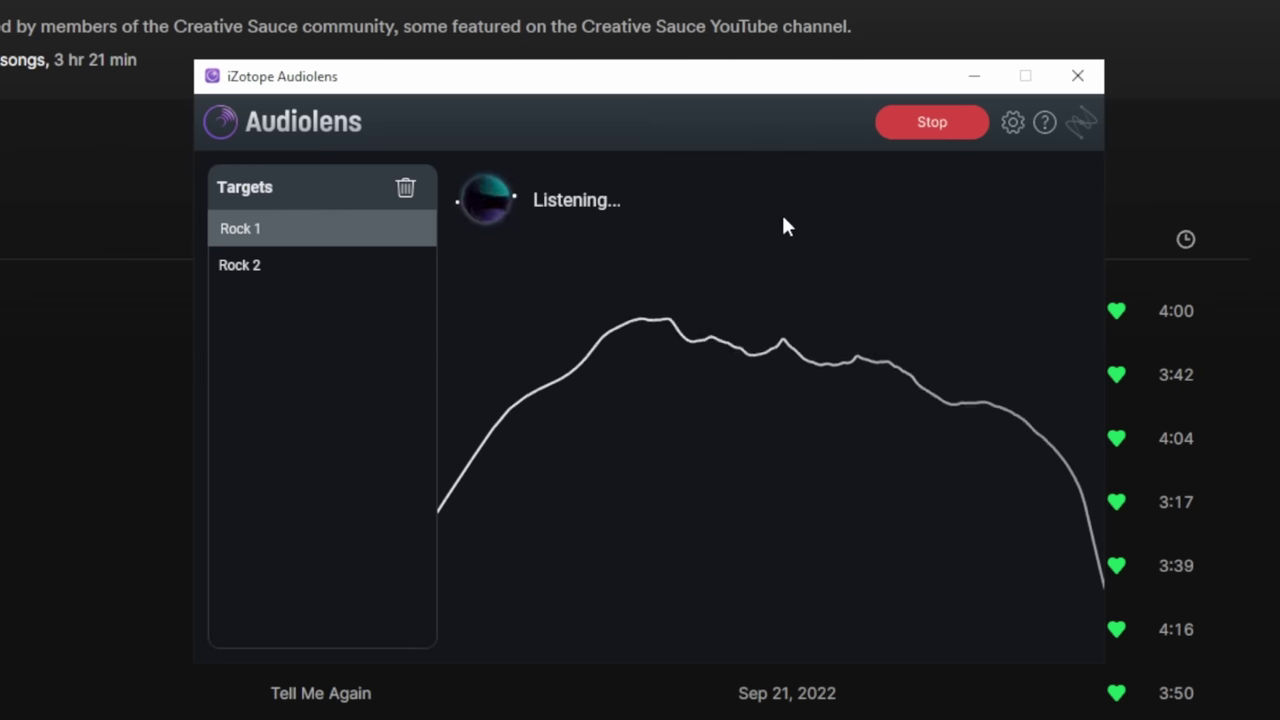
click(938, 113)
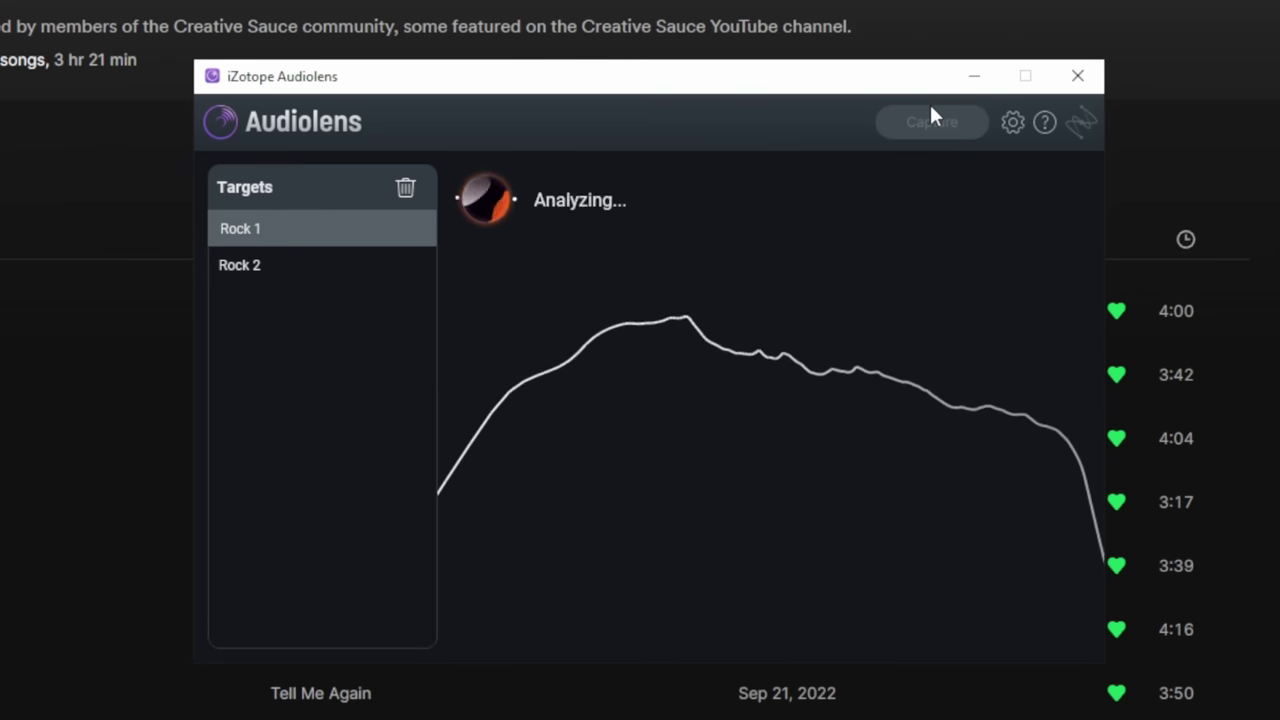
Name the captured reference target Mimo and save it
click(324, 228)
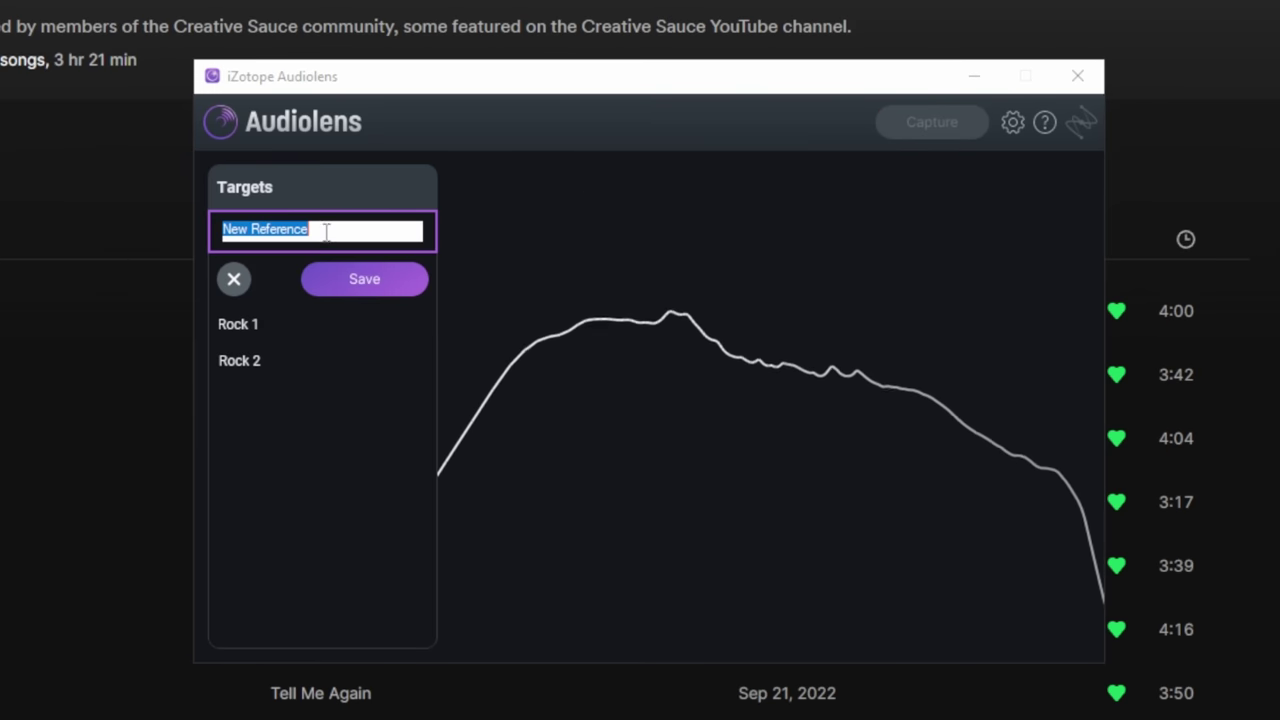
text(Mi)
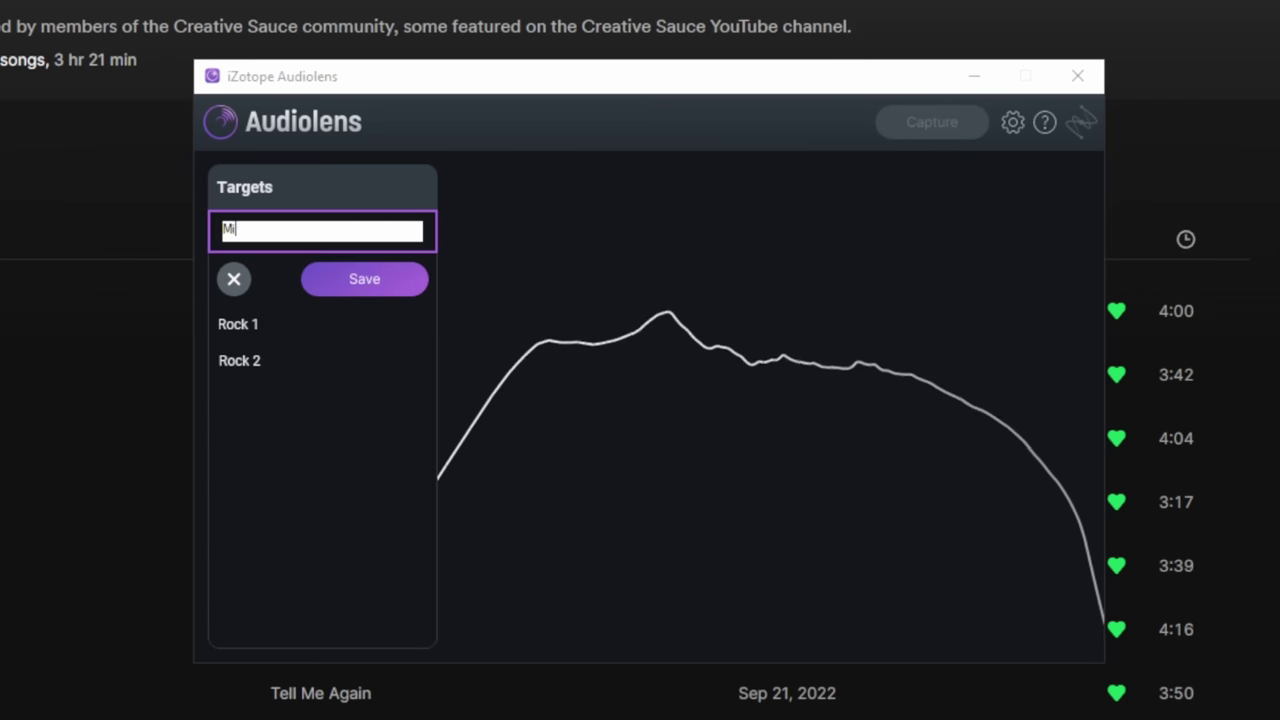
text(mo)
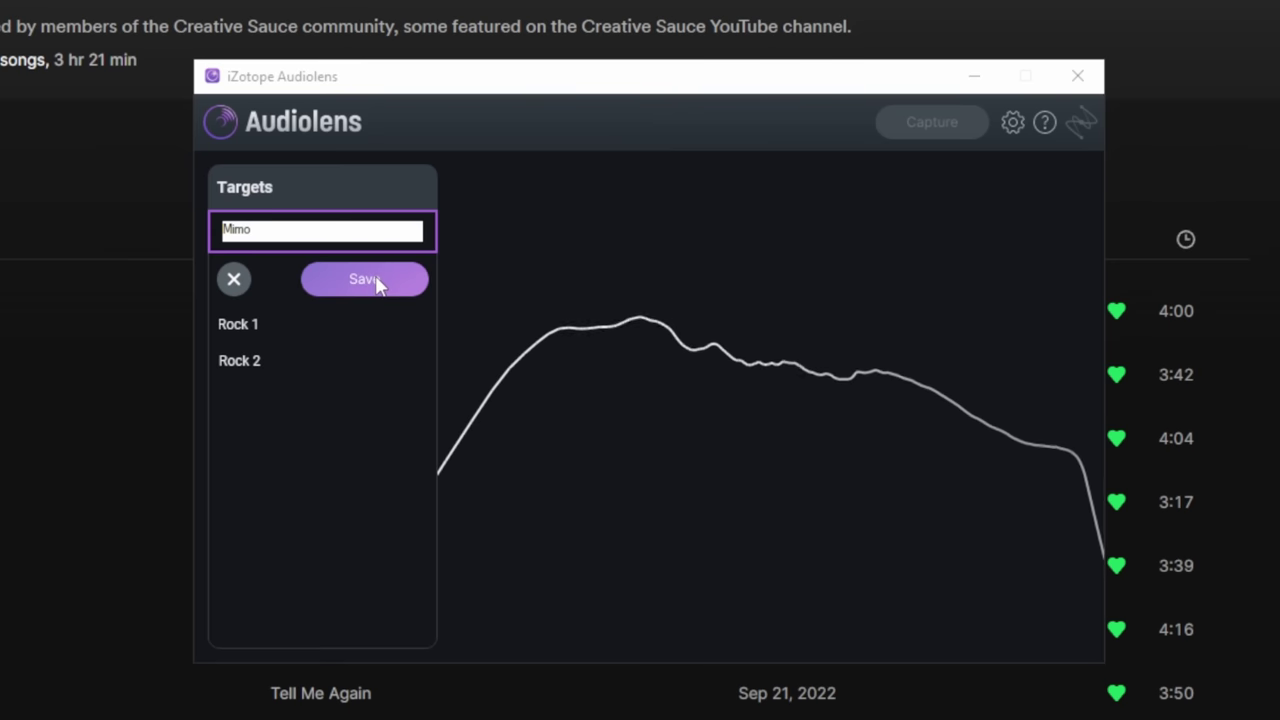
click(378, 283)
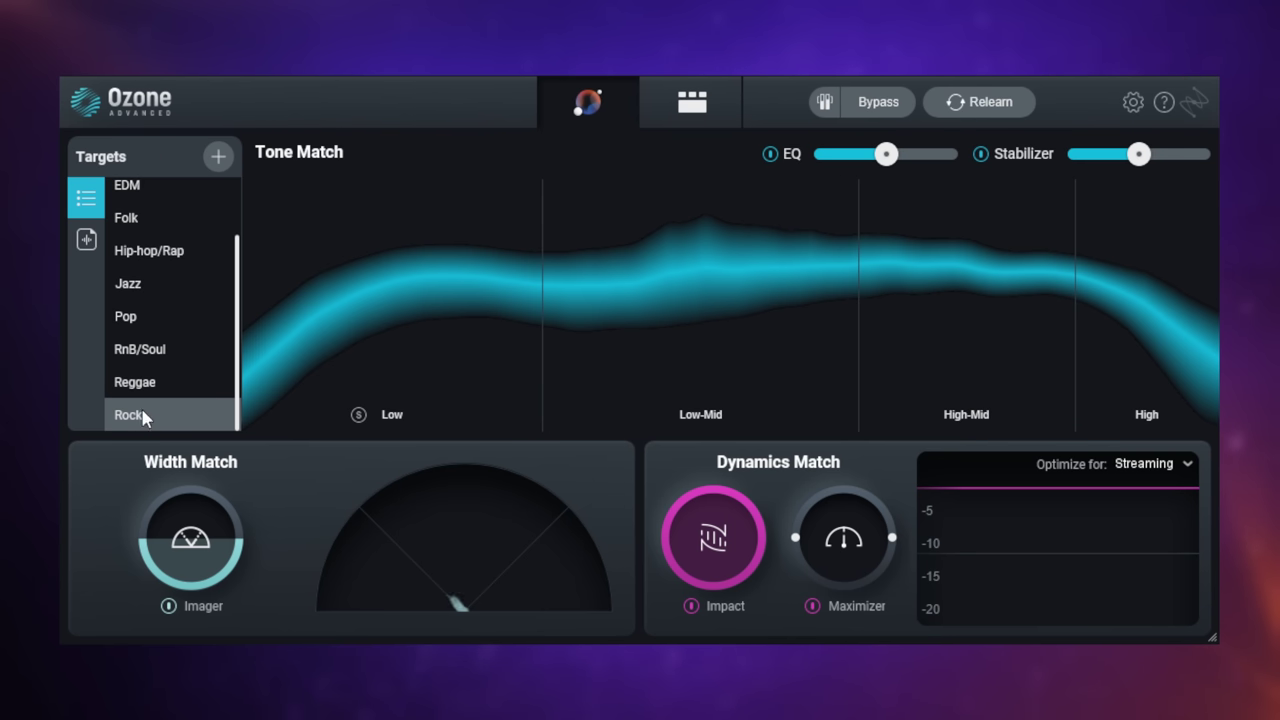
Switch to Ozone, try the RnB/Soul target and apply the captured Mimo target to the mastering chain
click(136, 349)
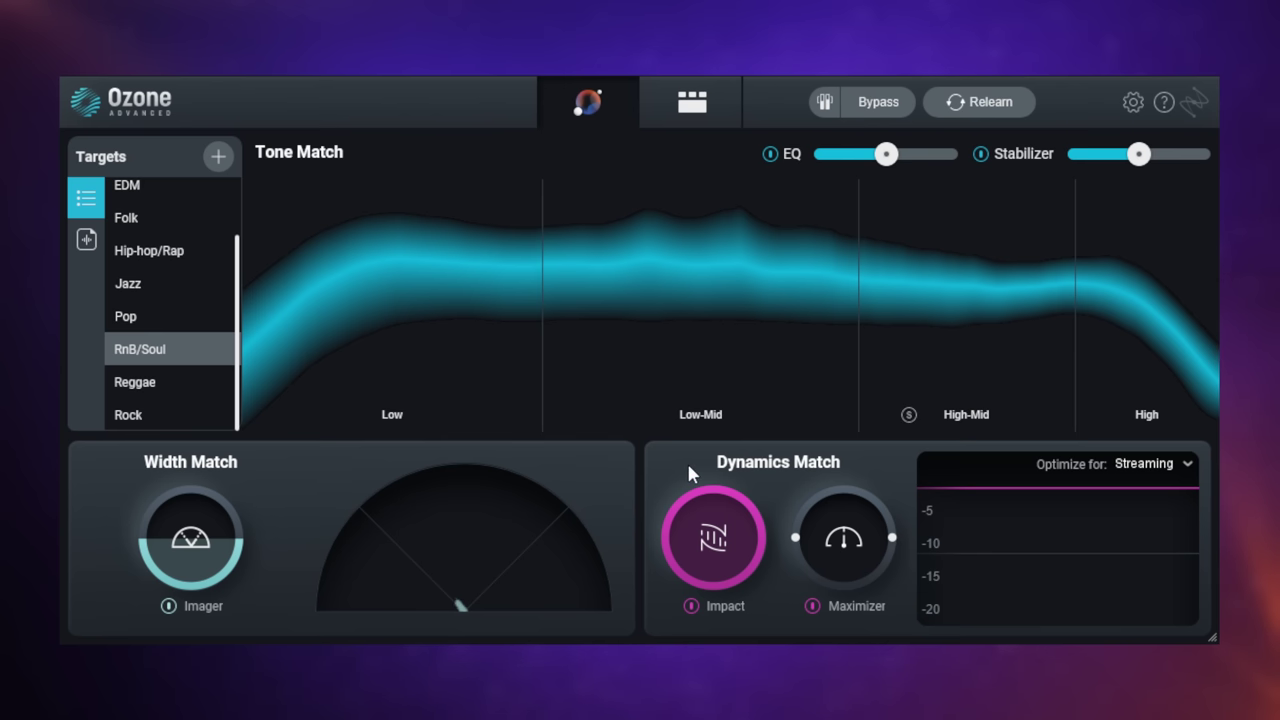
click(87, 241)
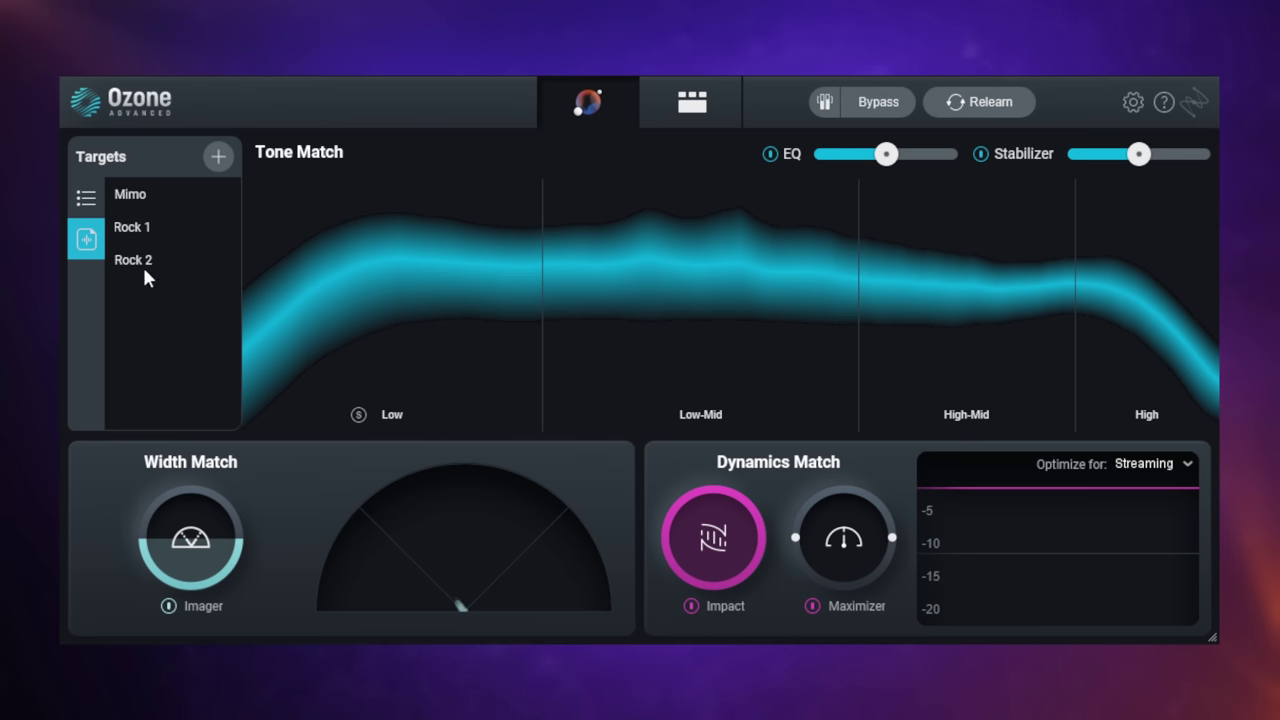
click(139, 195)
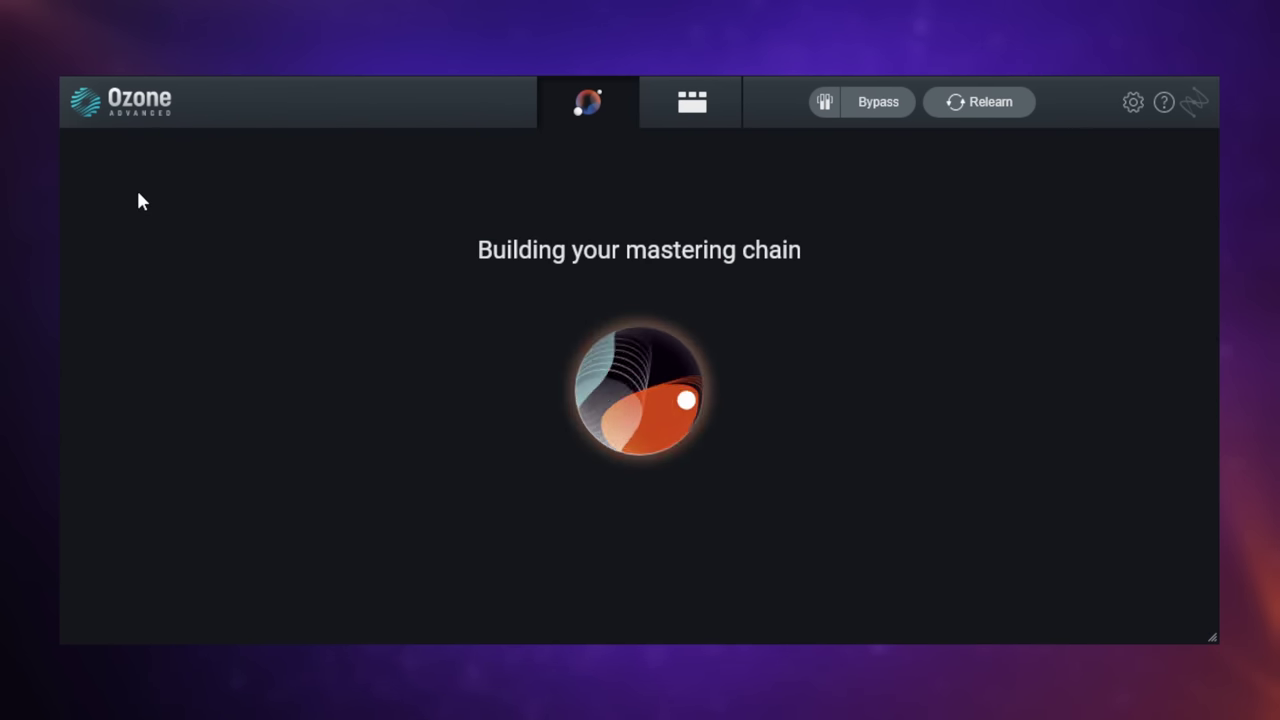